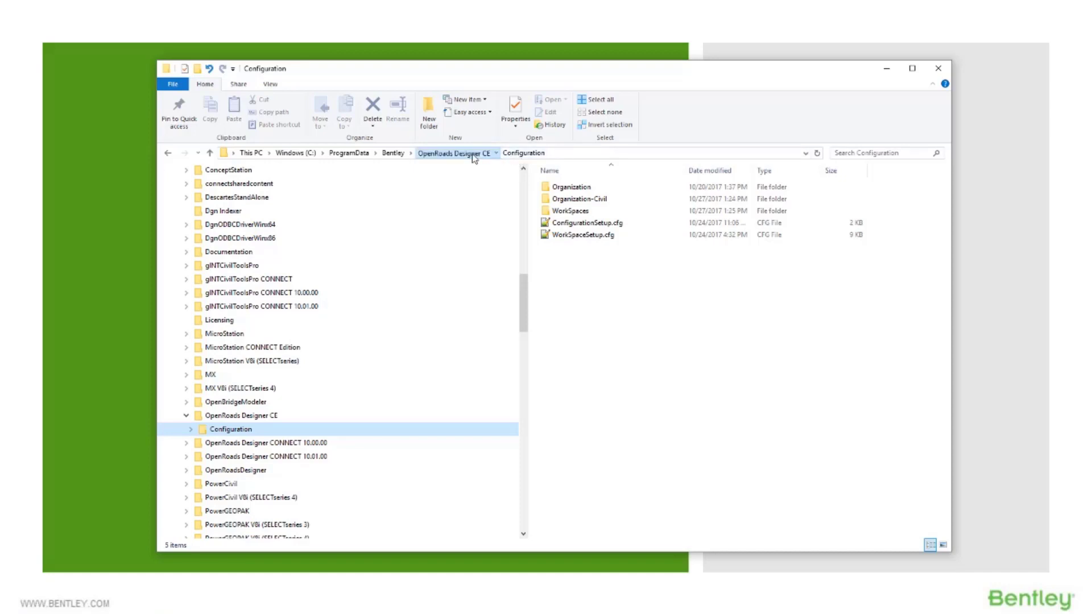
# Step: Go up to OpenRoads Designer CE, open its Configuration folder and look over WorkSpaceSetup.cfg
pyautogui.click(455, 153)
pyautogui.click(561, 189)
pyautogui.doubleClick(562, 189)
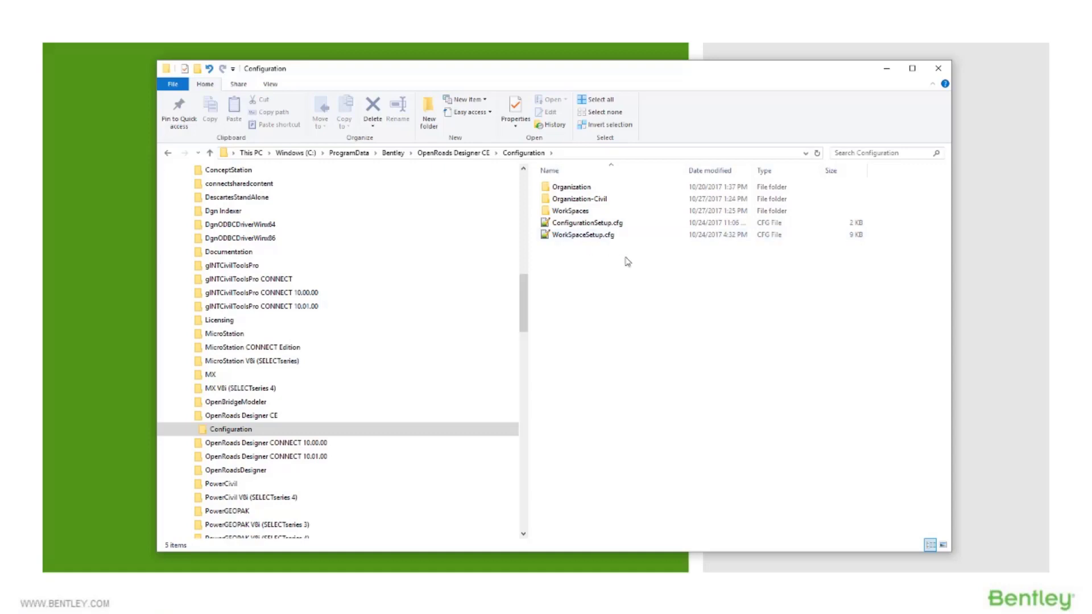
pyautogui.moveTo(626, 256); pyautogui.dragTo(568, 235)
pyautogui.click(602, 309)
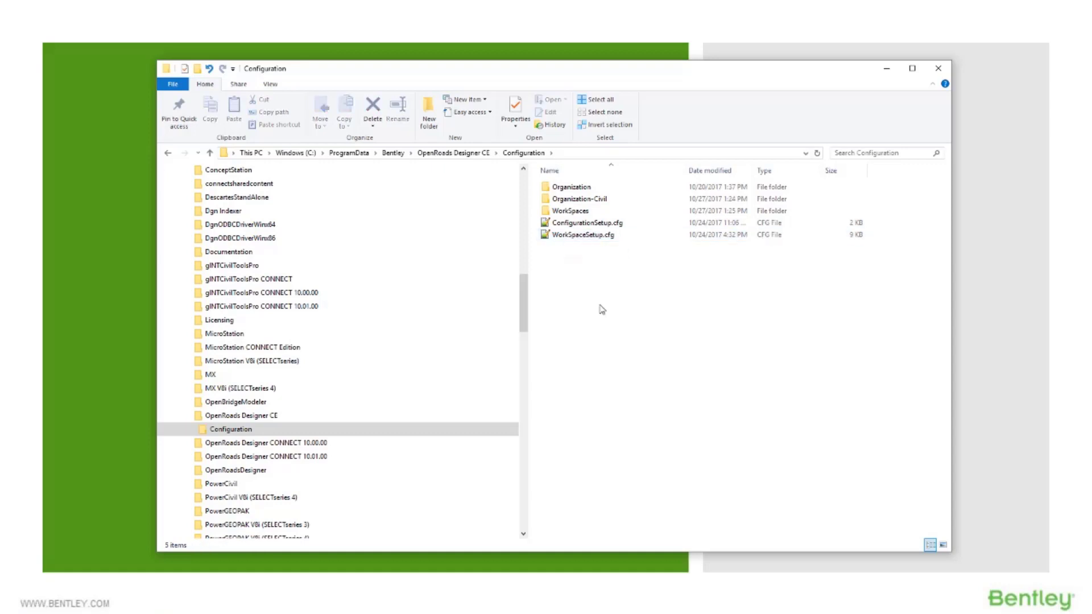
# Step: Open Organization-Civil and review its training folders, Preference Seeds and Imperial/Metric .cfg files
pyautogui.doubleClick(572, 201)
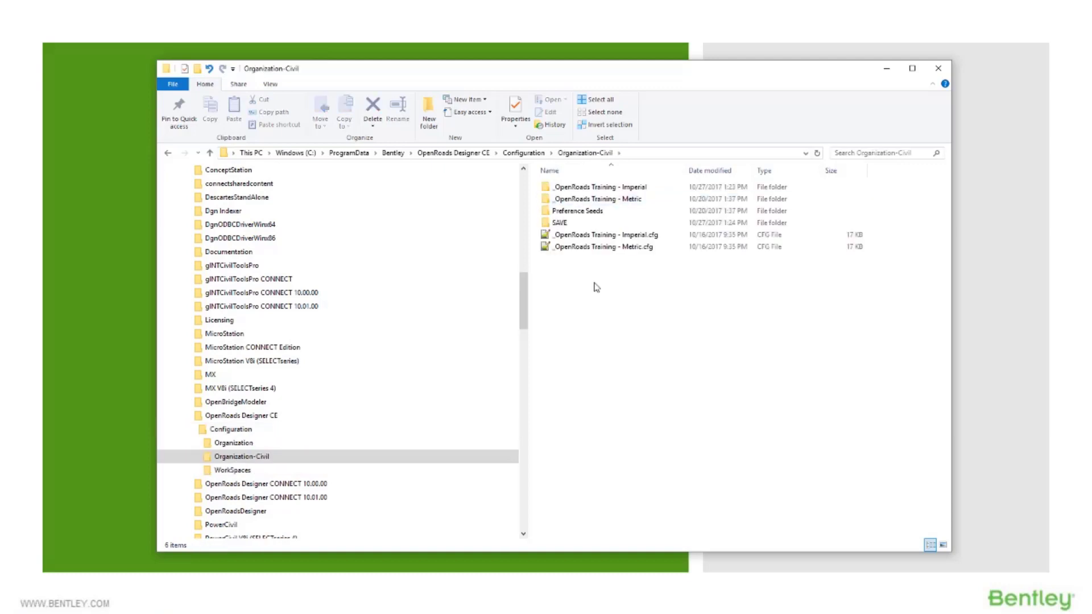
pyautogui.click(580, 187)
pyautogui.keyDown('ctrl'); pyautogui.click(577, 211); pyautogui.keyUp('ctrl')
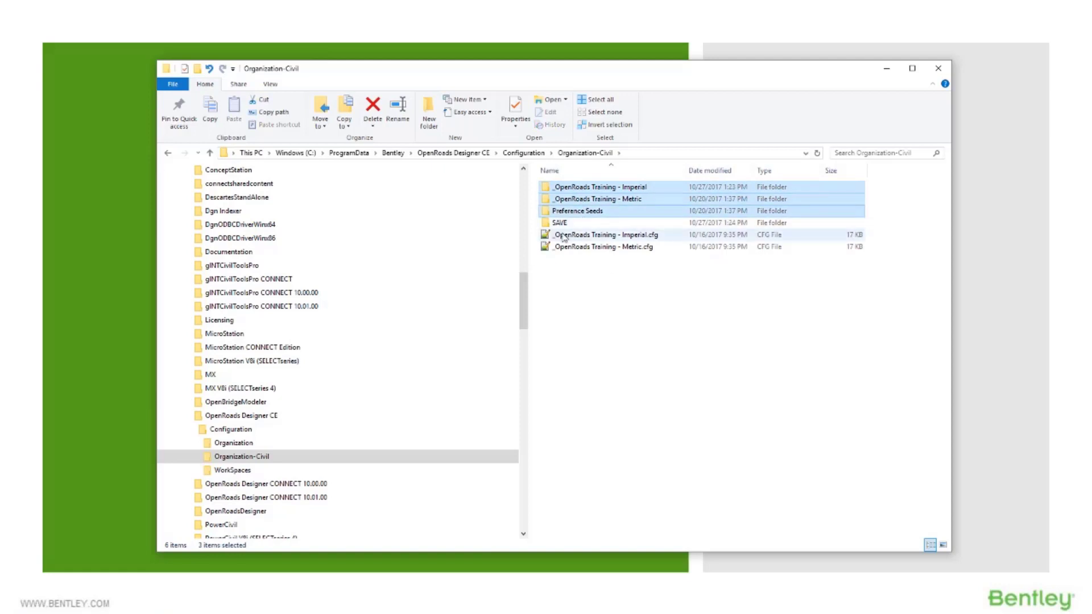
pyautogui.keyDown('ctrl'); pyautogui.click(603, 235); pyautogui.keyUp('ctrl')
pyautogui.keyDown('ctrl'); pyautogui.click(591, 247); pyautogui.keyUp('ctrl')
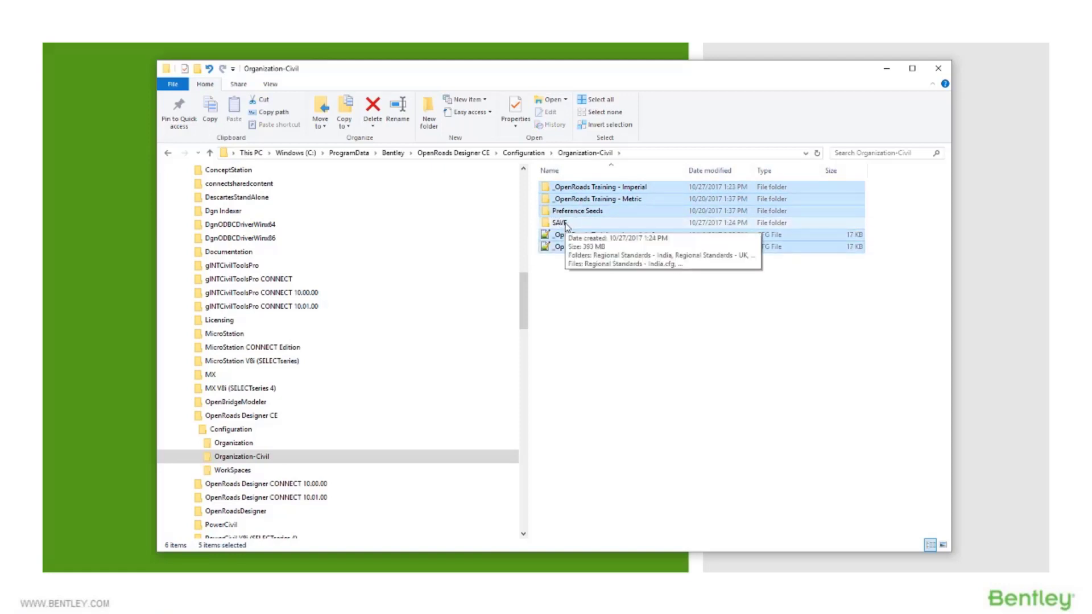
pyautogui.click(617, 347)
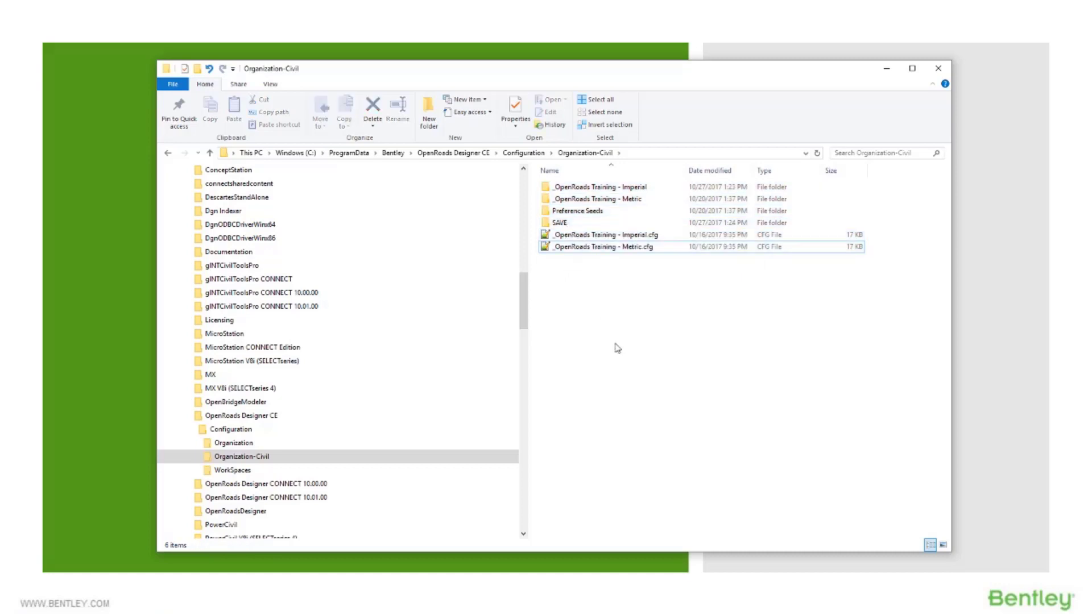
# Step: Drill into _OpenRoads Training - Imperial through Cell and Dgnlib to Civil Cells
pyautogui.doubleClick(611, 189)
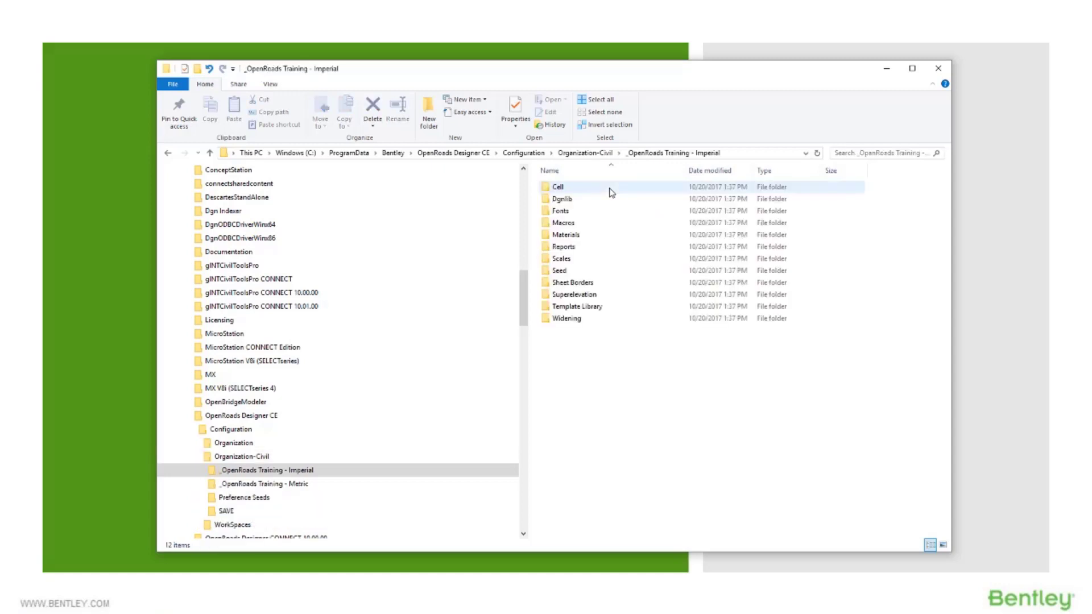
pyautogui.doubleClick(558, 189)
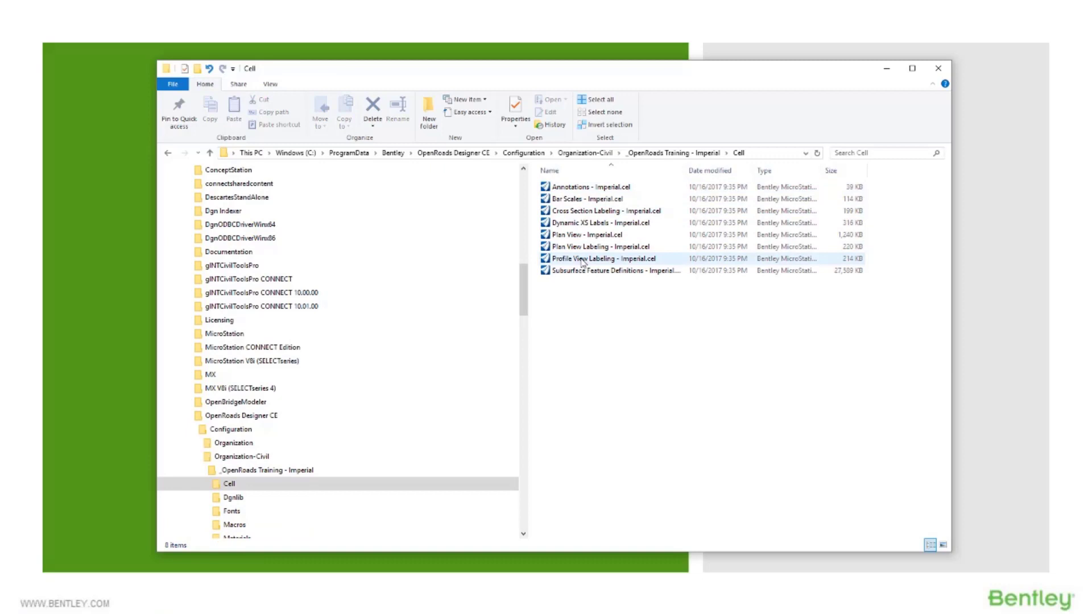
pyautogui.click(233, 498)
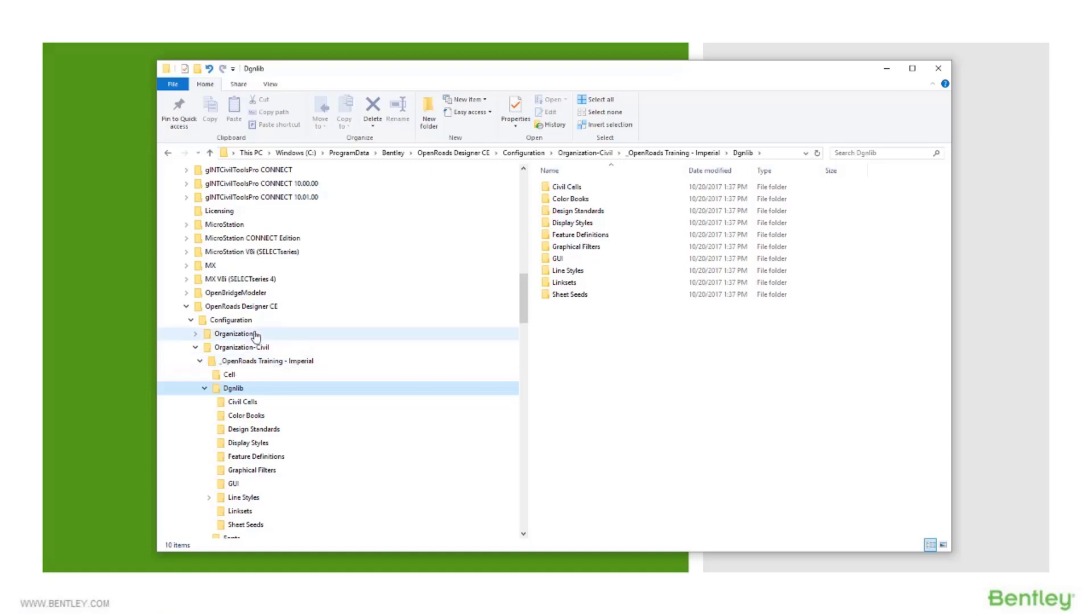
pyautogui.doubleClick(569, 189)
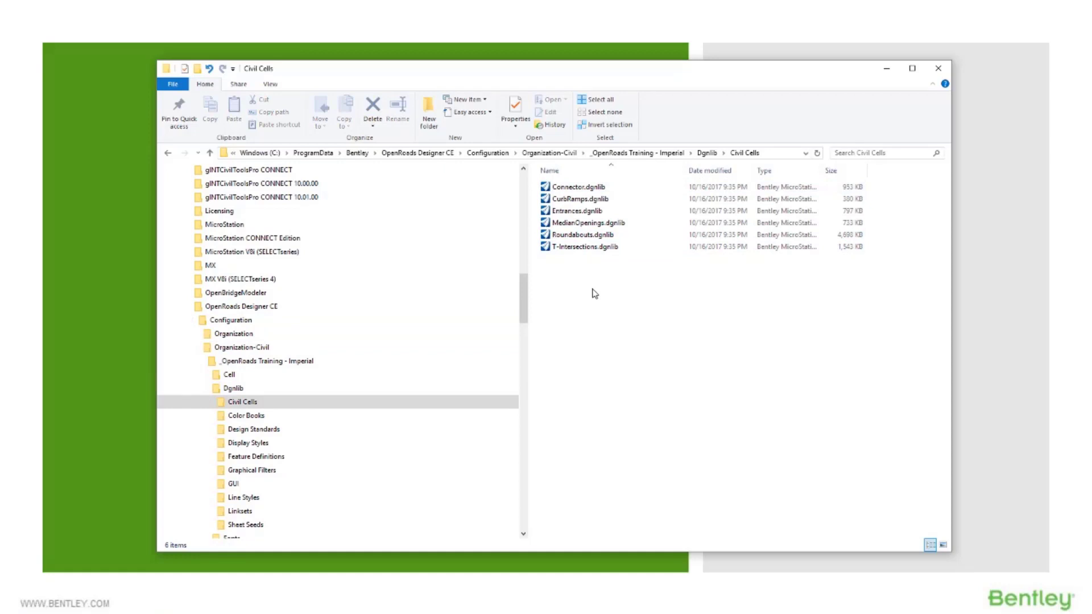
# Step: Back in Organization-Civil, paste a copy of the _OpenRoads Training - Imperial folder
pyautogui.click(240, 348)
pyautogui.click(591, 190)
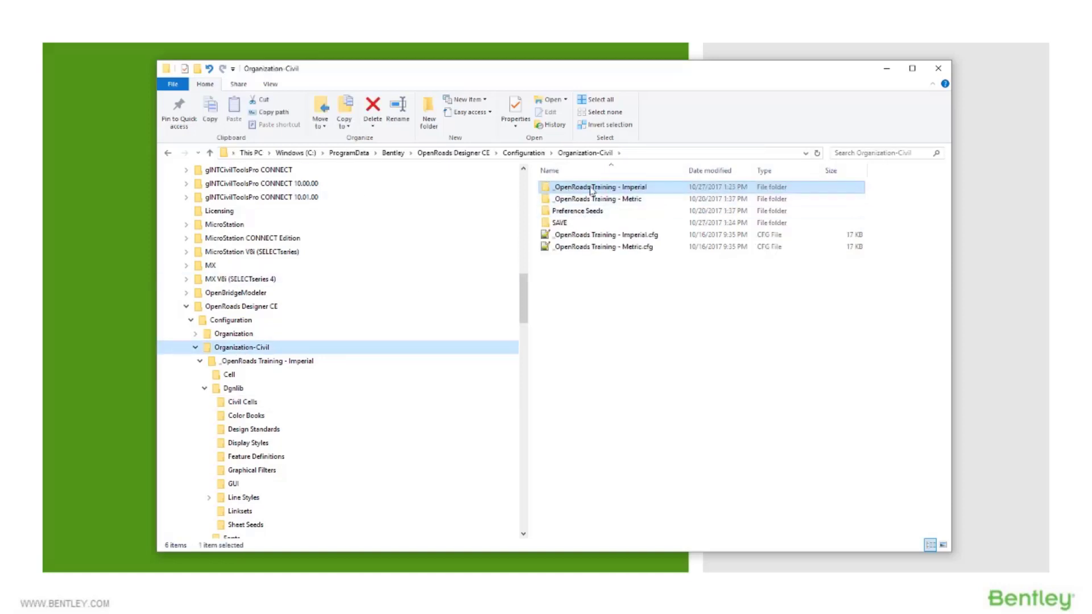
pyautogui.click(593, 200)
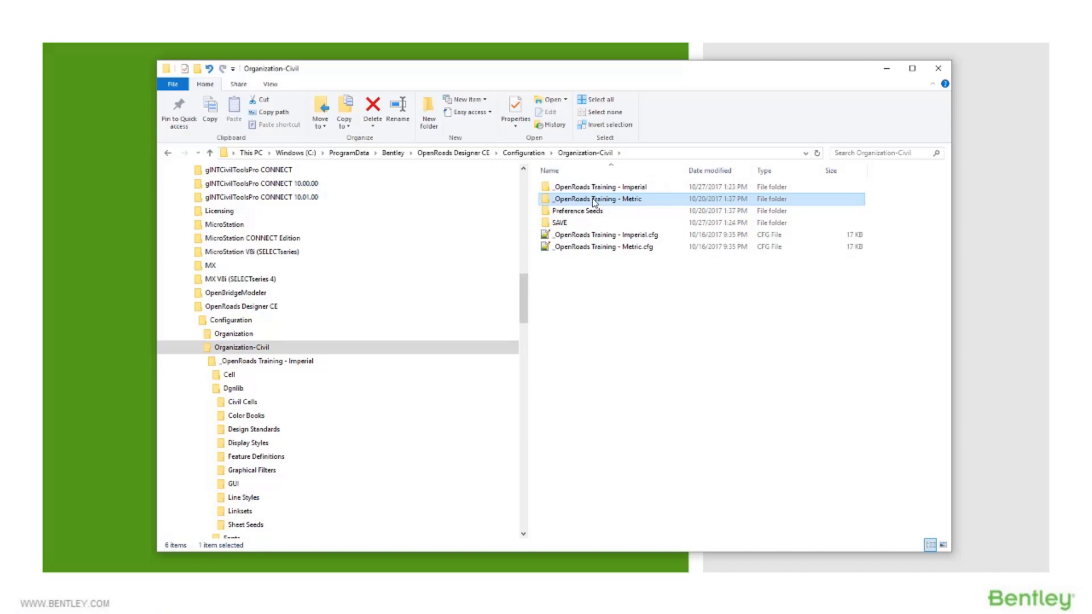
pyautogui.click(623, 191)
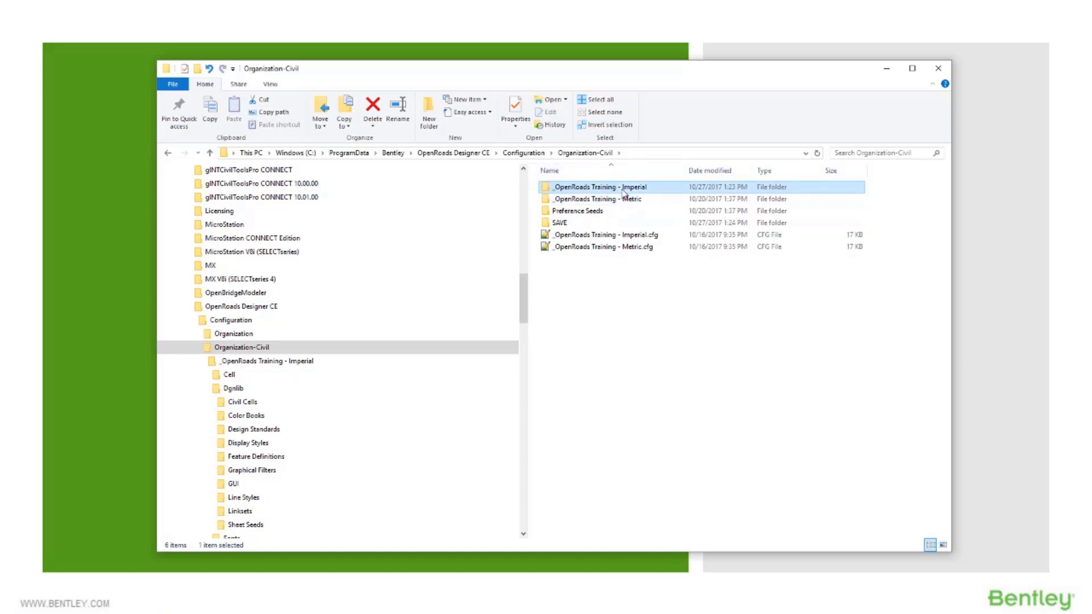
pyautogui.click(607, 311)
pyautogui.rightClick(606, 308)
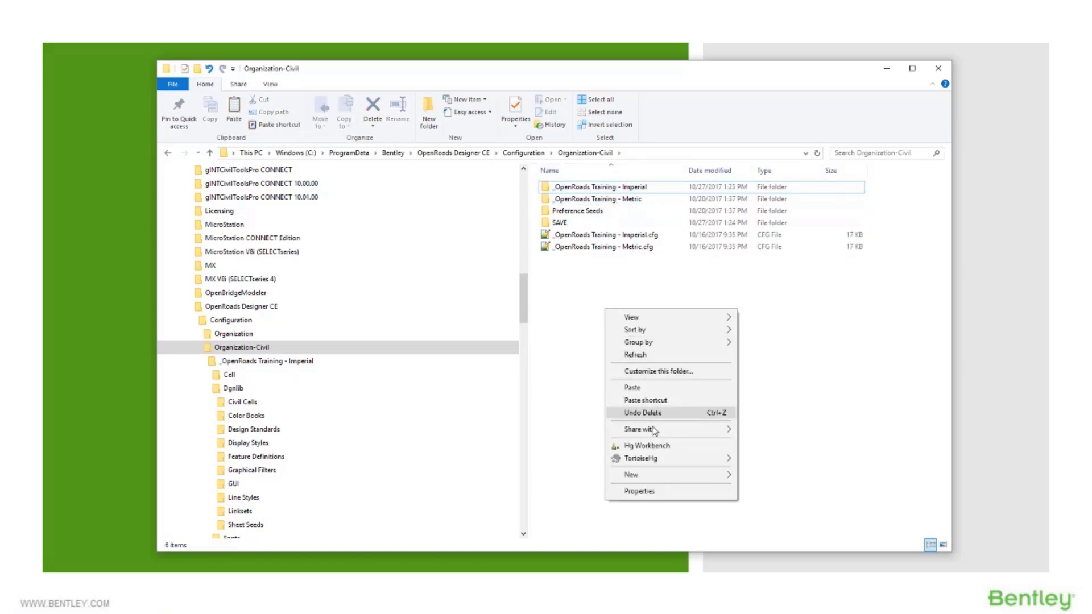
pyautogui.click(639, 387)
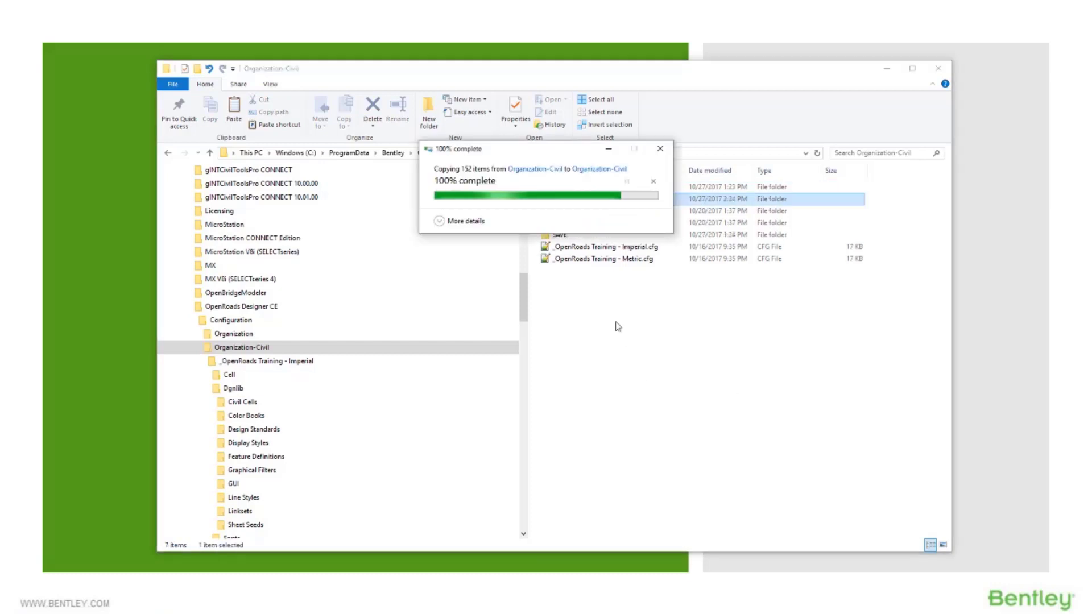
# Step: Rename the copied folder to Agency Base Standards
pyautogui.click(665, 199)
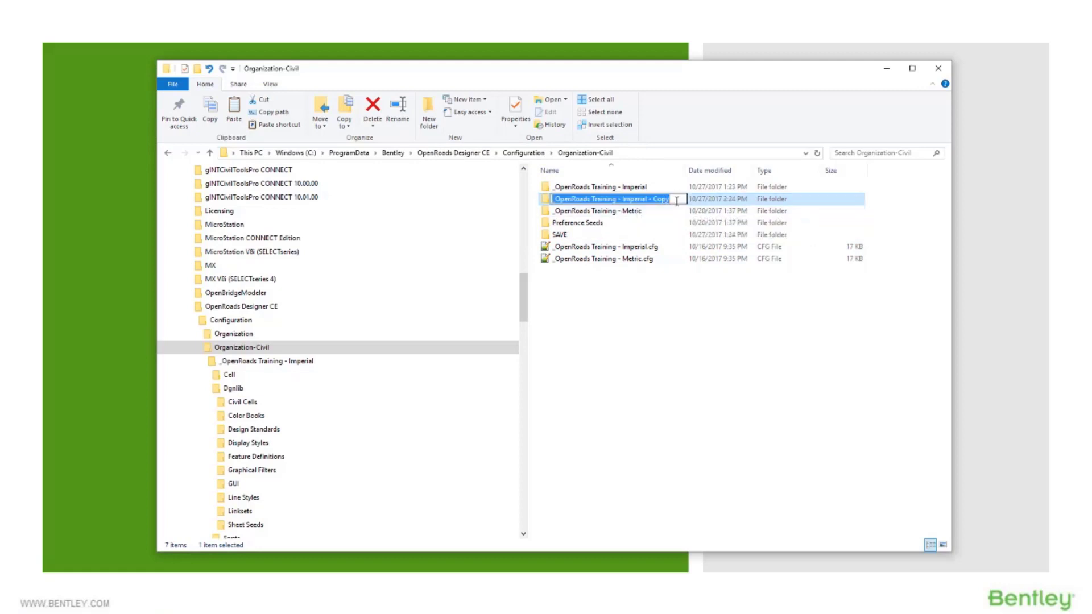
pyautogui.write('Agend')
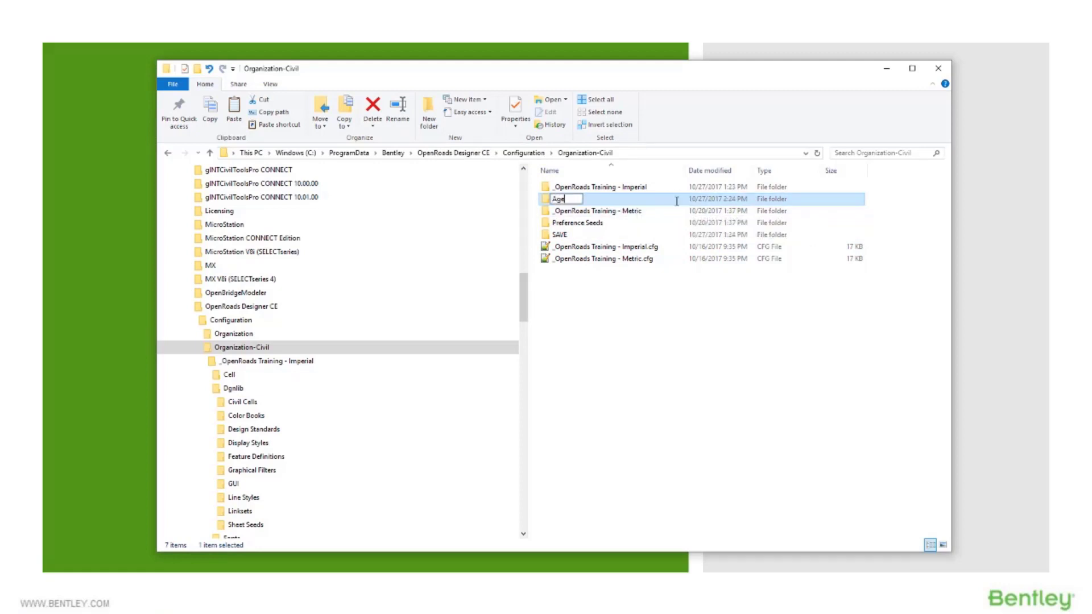
pyautogui.press('BackSpace')
pyautogui.write('cu')
pyautogui.press('BackSpace')
pyautogui.write('y Base STandards')
pyautogui.press('BackSpace')
pyautogui.write('t')
pyautogui.press('Return')
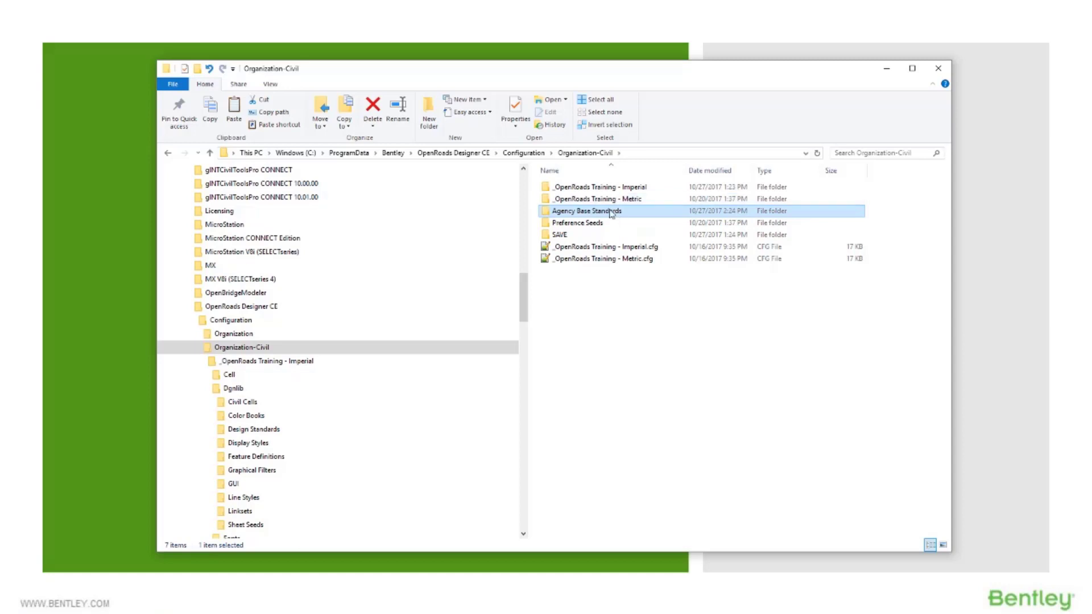
# Step: Duplicate _OpenRoads Training - Imperial.cfg and rename the copy Agency Base Standards.cfg
pyautogui.click(574, 249)
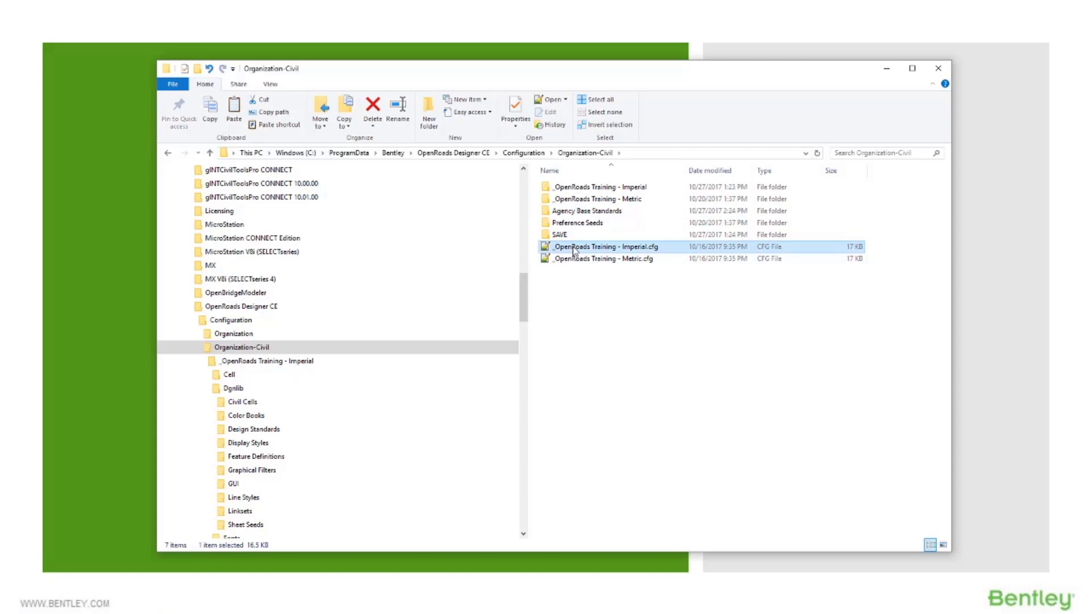
pyautogui.hotkey('ctrl', 'c')
pyautogui.hotkey('ctrl', 'v')
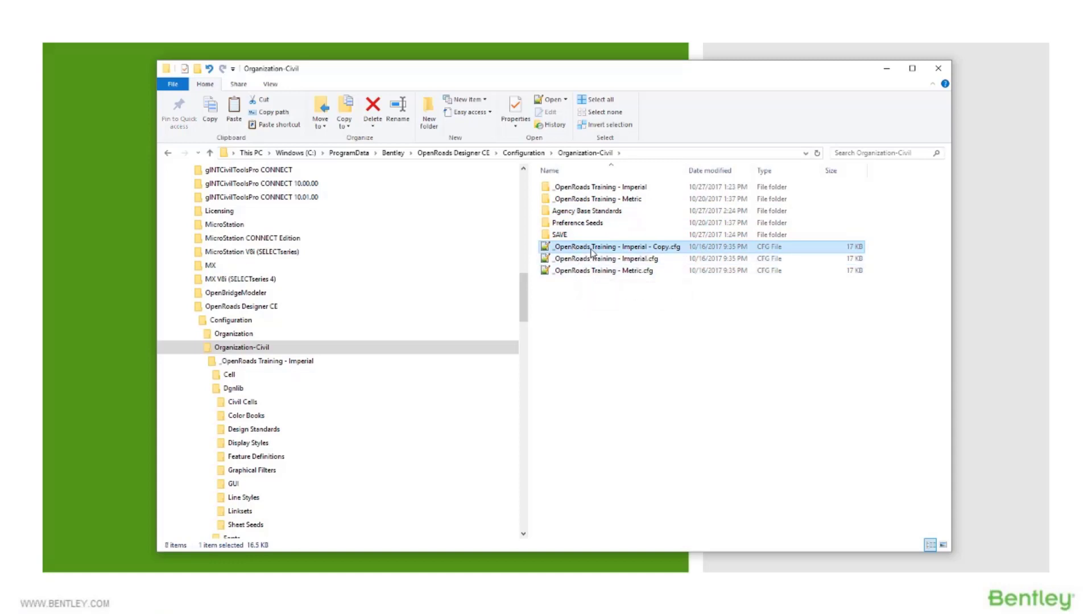
pyautogui.press('F2')
pyautogui.write('Agency Bse')
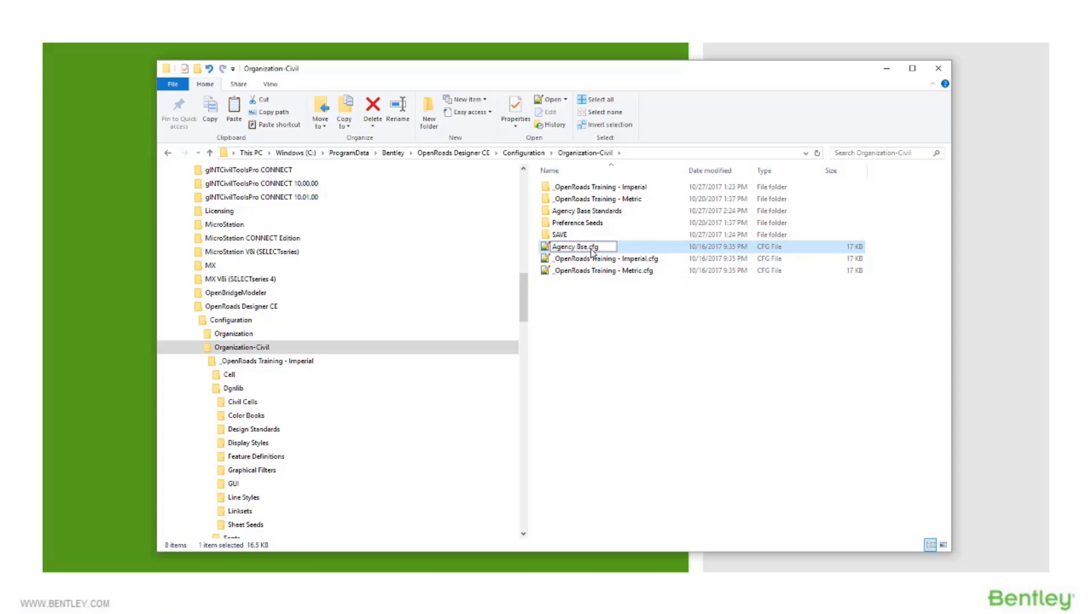
pyautogui.press('BackSpace')
pyautogui.press('BackSpace')
pyautogui.write('ase Standards')
pyautogui.press('Return')
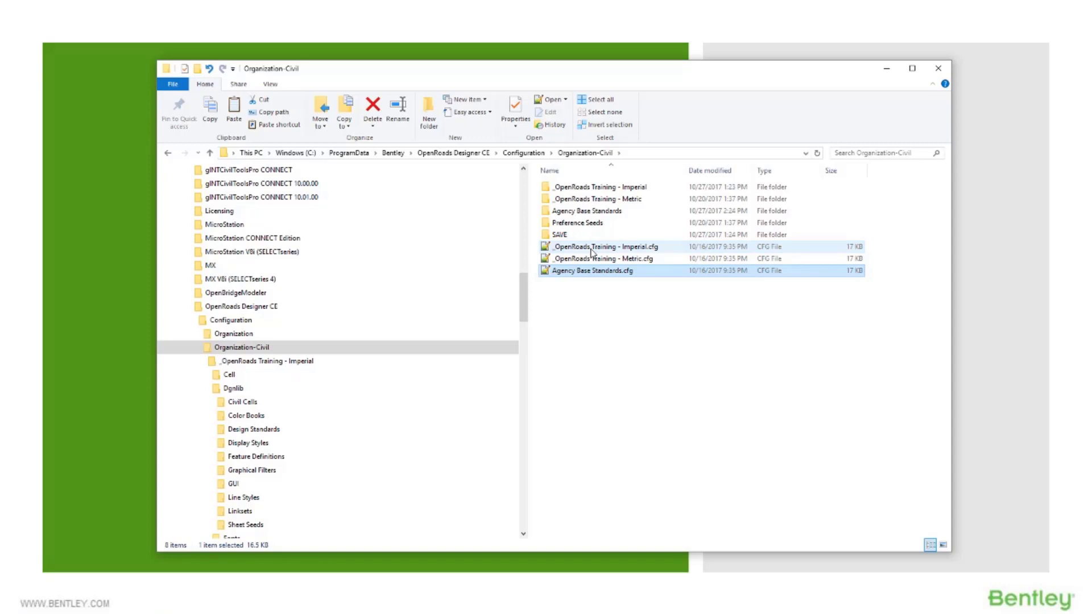
# Step: Inspect the Seed files such as Seed3D - Imperial Design.dgn in Agency Base Standards, then return to Organization-Civil
pyautogui.doubleClick(558, 211)
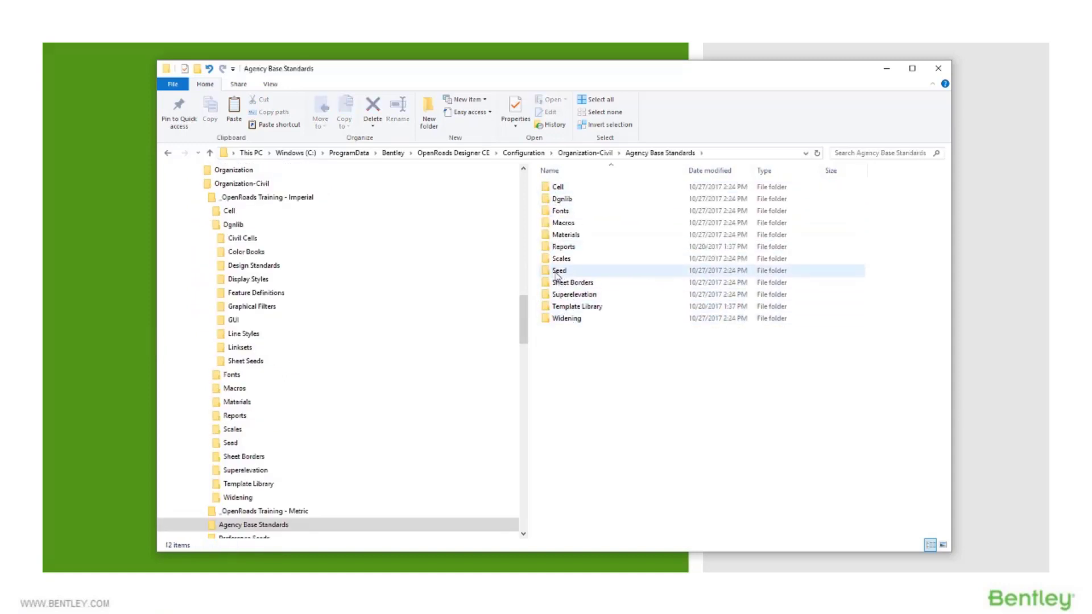
pyautogui.doubleClick(558, 274)
pyautogui.click(579, 213)
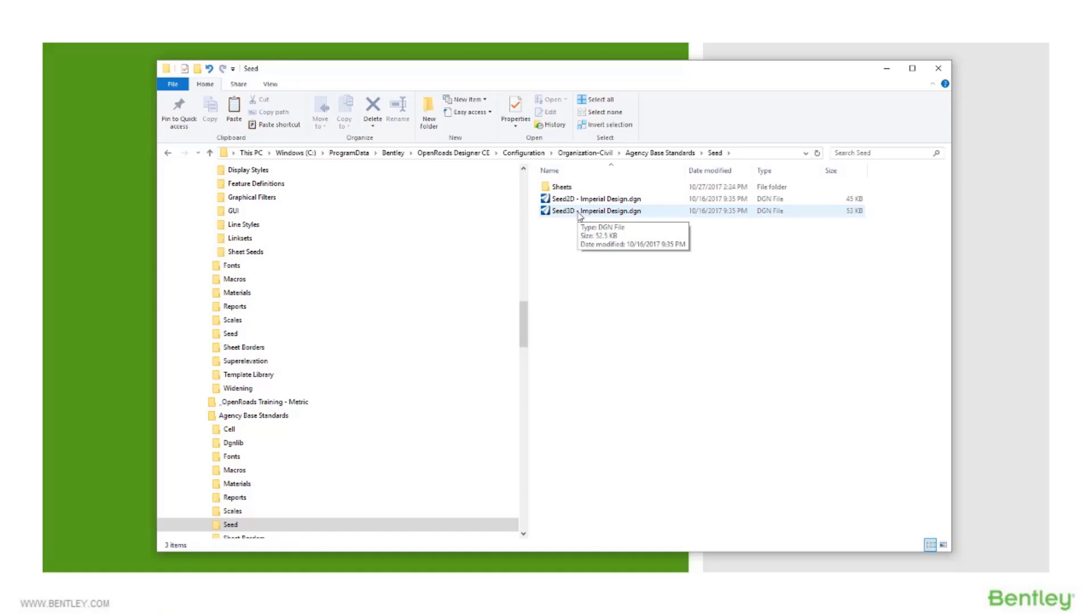
pyautogui.click(605, 154)
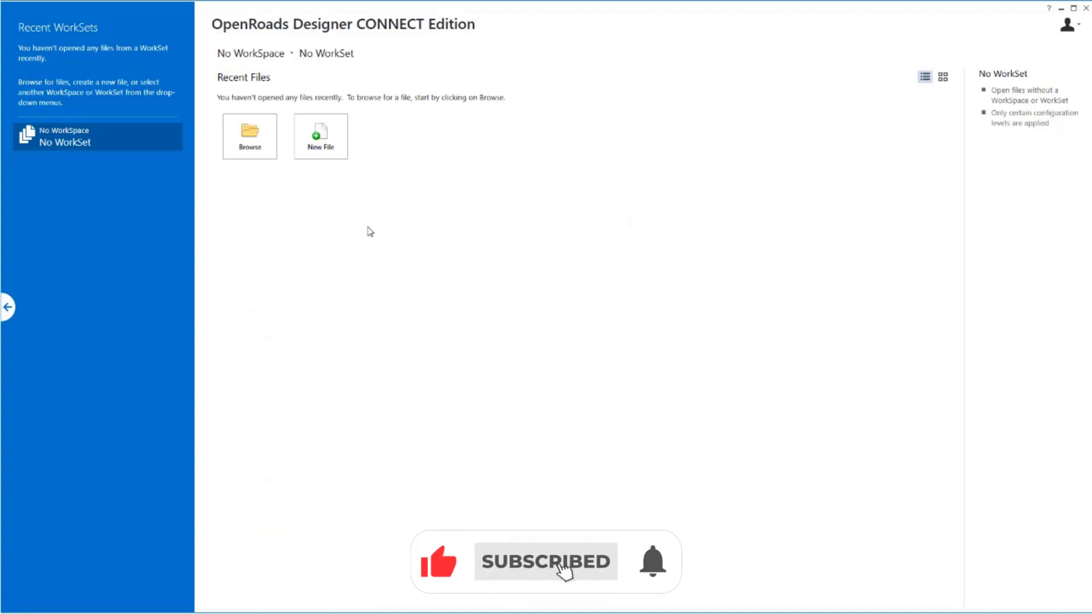
# Step: Review the available WorkSpaces list and leave No WorkSpace selected
pyautogui.click(287, 53)
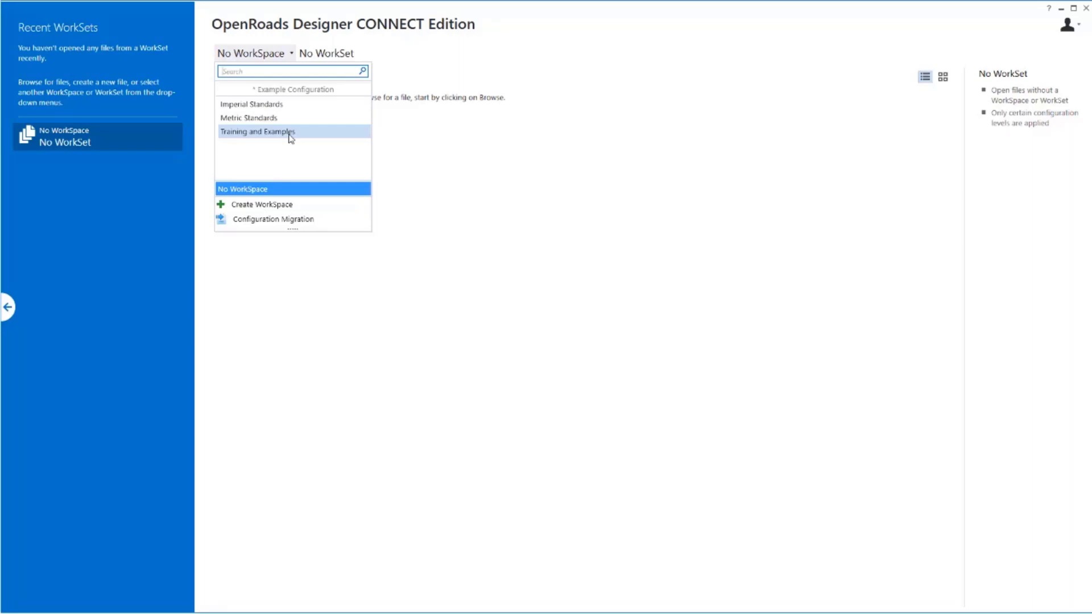
pyautogui.click(322, 269)
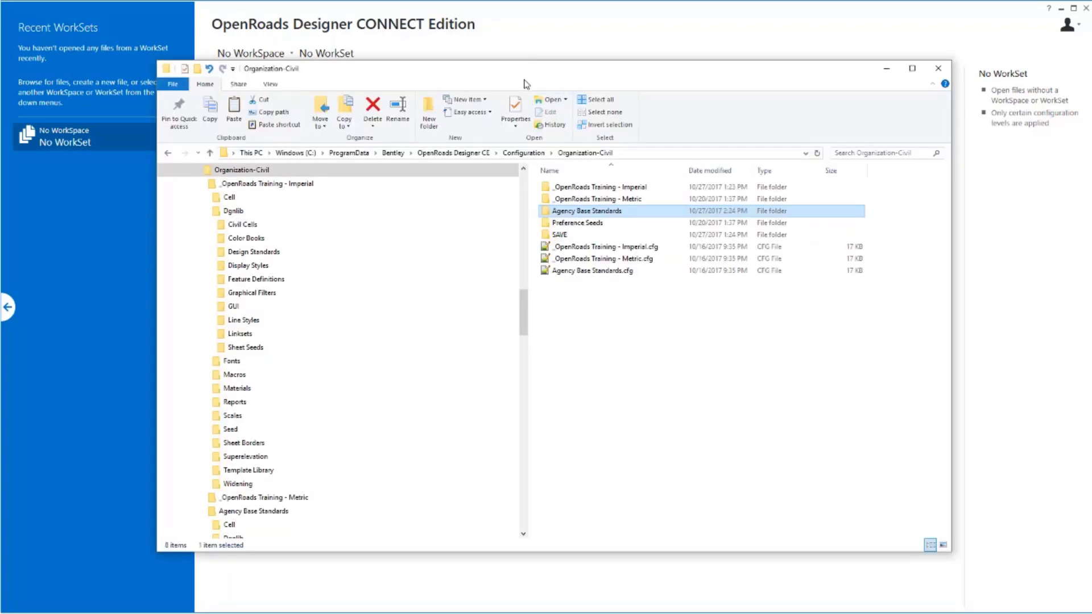
# Step: Collapse the Organization-Civil branches and open the Configuration WorkSpaces folder to see its three .cfg files
pyautogui.click(199, 184)
pyautogui.click(200, 211)
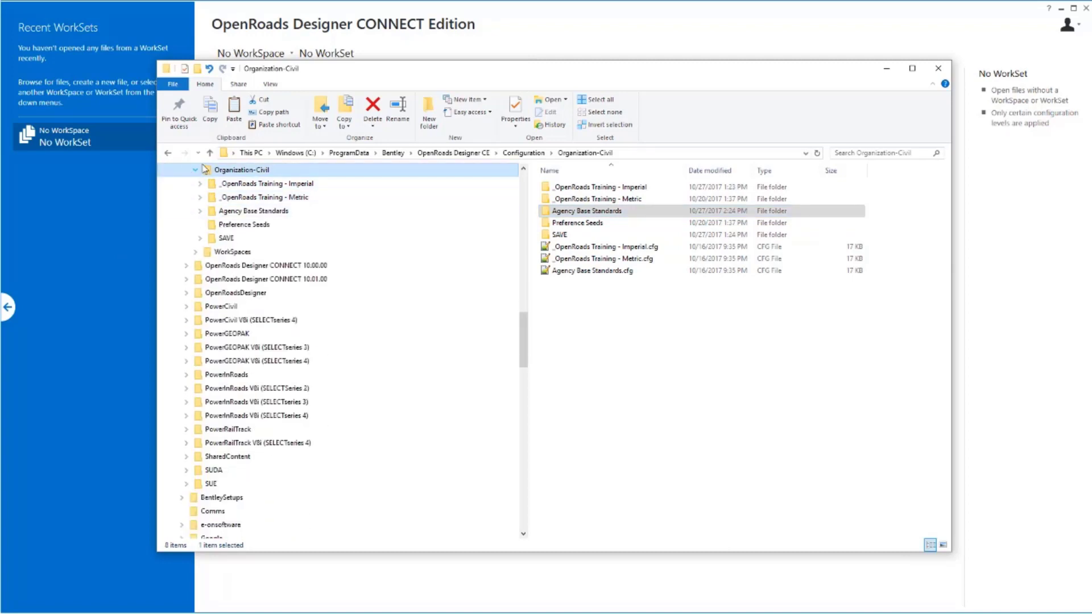
pyautogui.scroll(1, 214, 178)
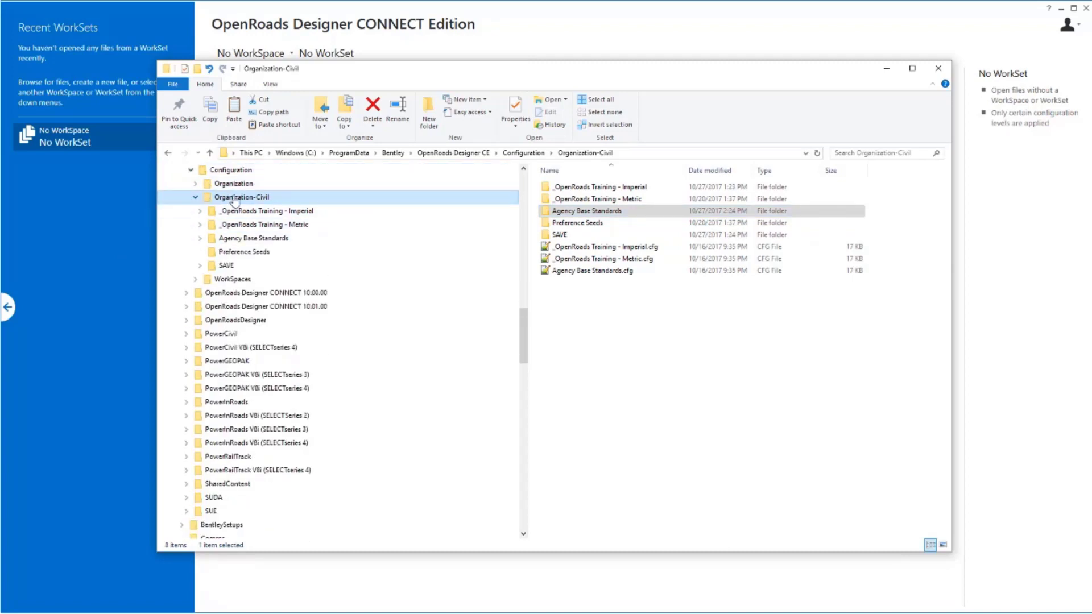
pyautogui.click(233, 279)
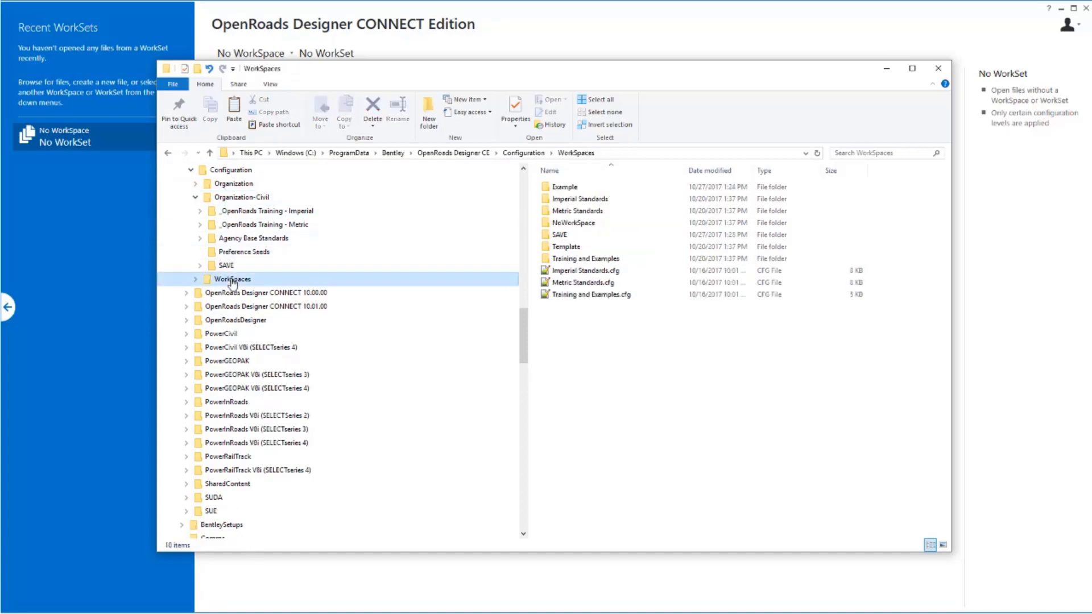
pyautogui.moveTo(596, 319); pyautogui.dragTo(581, 277)
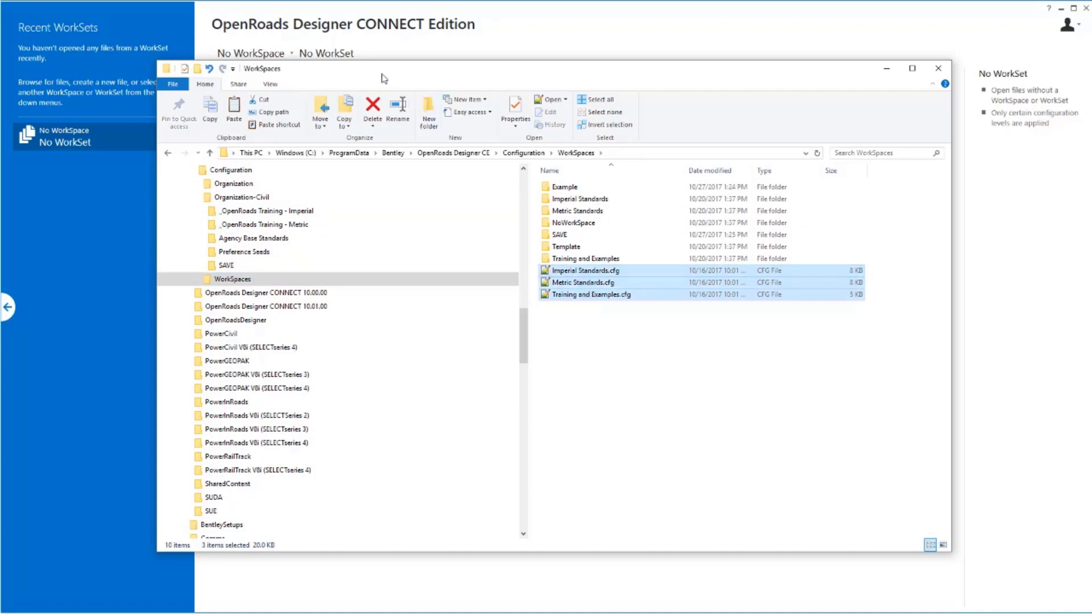
# Step: Compare those .cfg files with the OpenRoads WorkSpace list and select Imperial Standards.cfg
pyautogui.moveTo(384, 74); pyautogui.dragTo(393, 94)
pyautogui.click(291, 54)
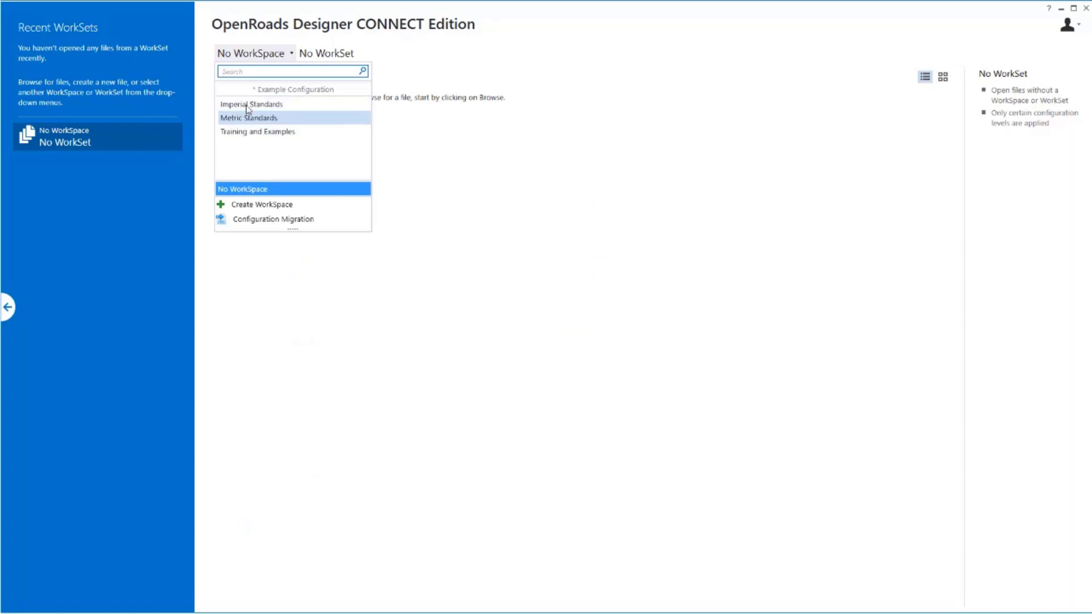
pyautogui.hotkey('alt', 'Tab')
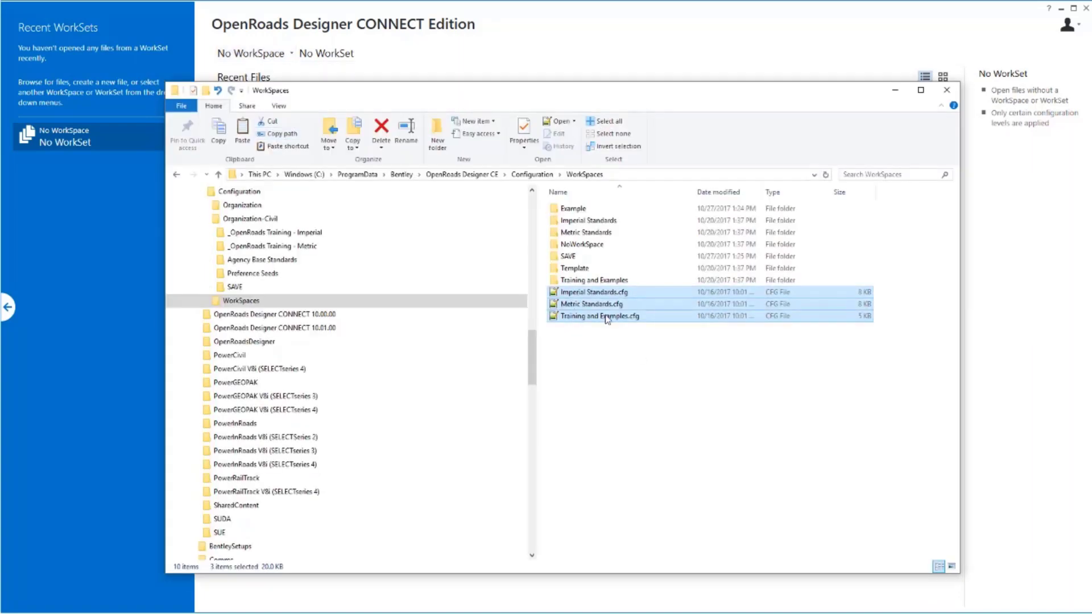
pyautogui.moveTo(630, 343); pyautogui.dragTo(583, 295)
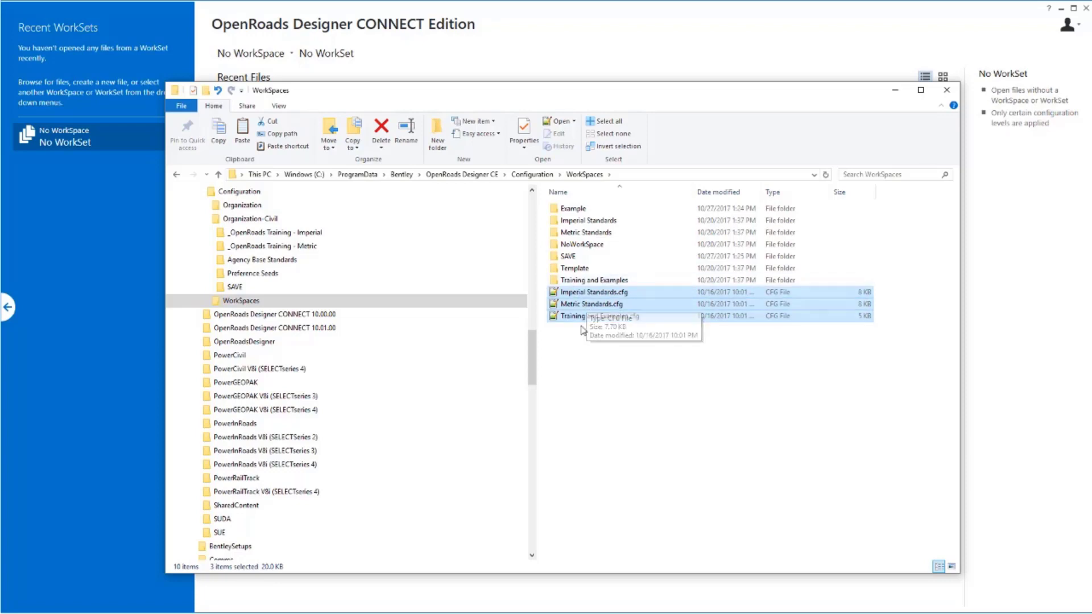
pyautogui.click(590, 294)
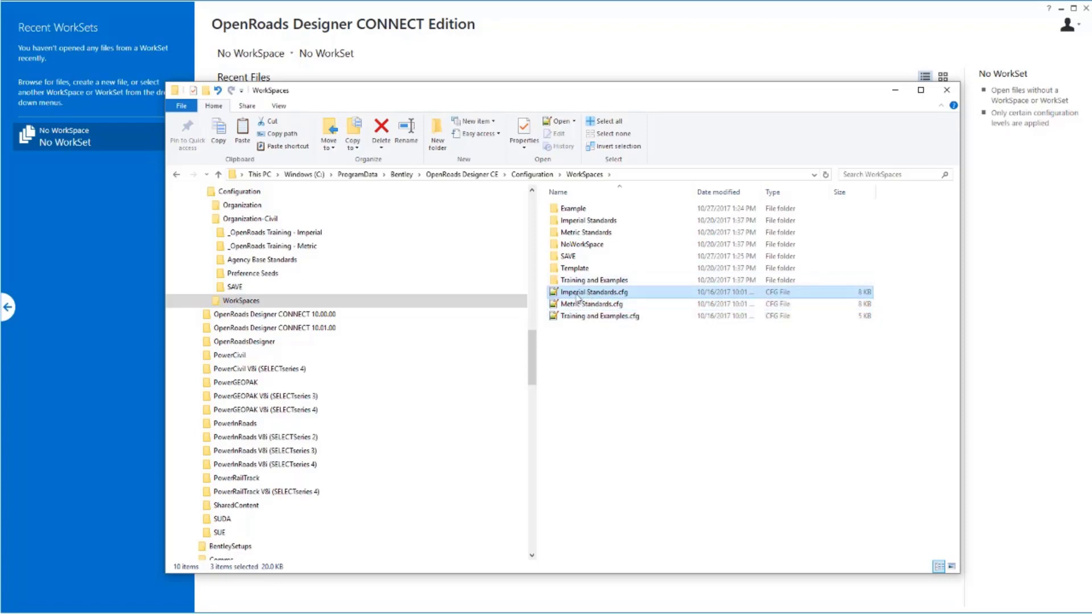
# Step: Open Imperial Standards.cfg in Notepad++ and highlight the CIVIL_ORGANIZATION_NAME value on line 20
pyautogui.doubleClick(610, 293)
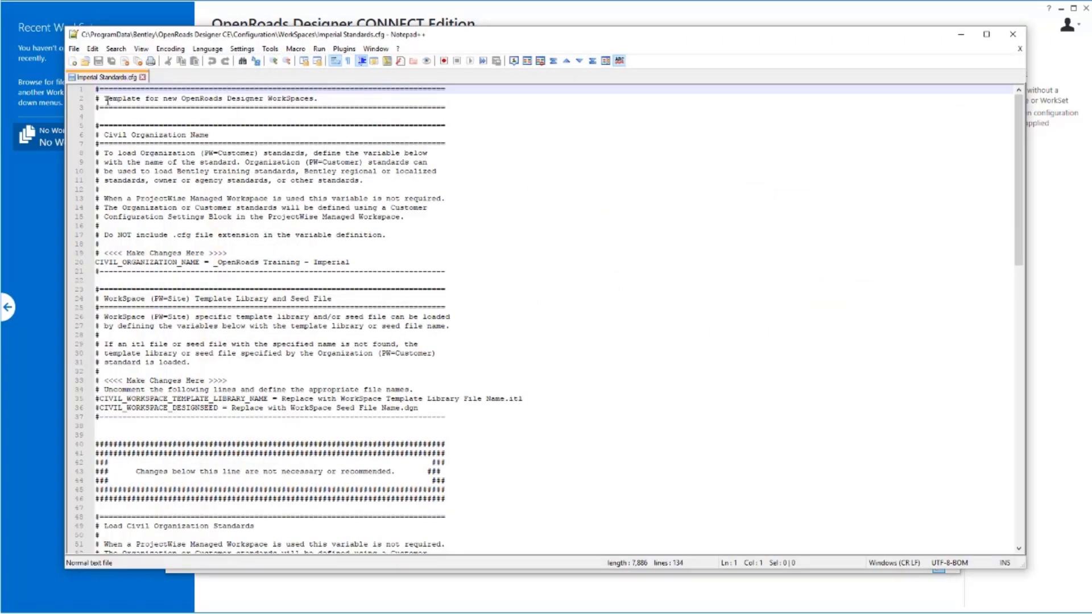
pyautogui.moveTo(98, 262); pyautogui.dragTo(356, 263)
pyautogui.click(215, 263)
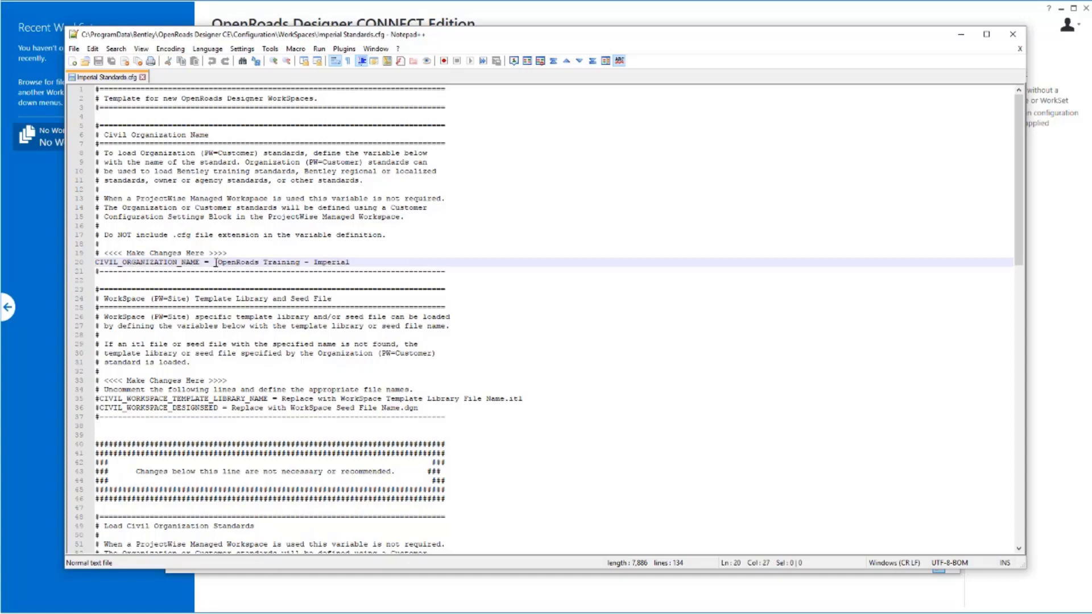
pyautogui.moveTo(214, 263); pyautogui.dragTo(358, 262)
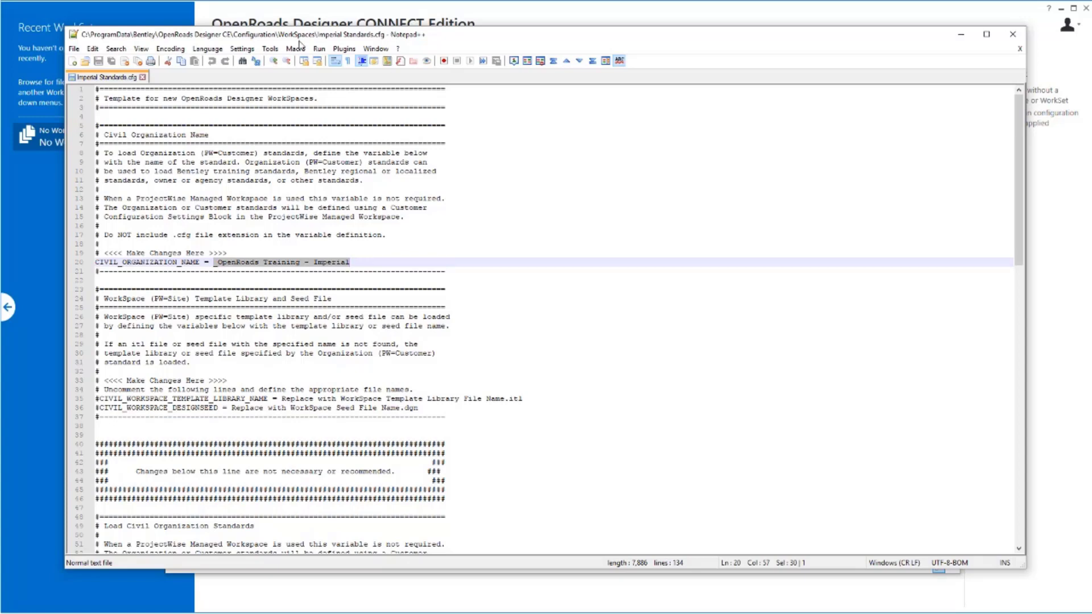
pyautogui.moveTo(298, 38); pyautogui.dragTo(317, 107)
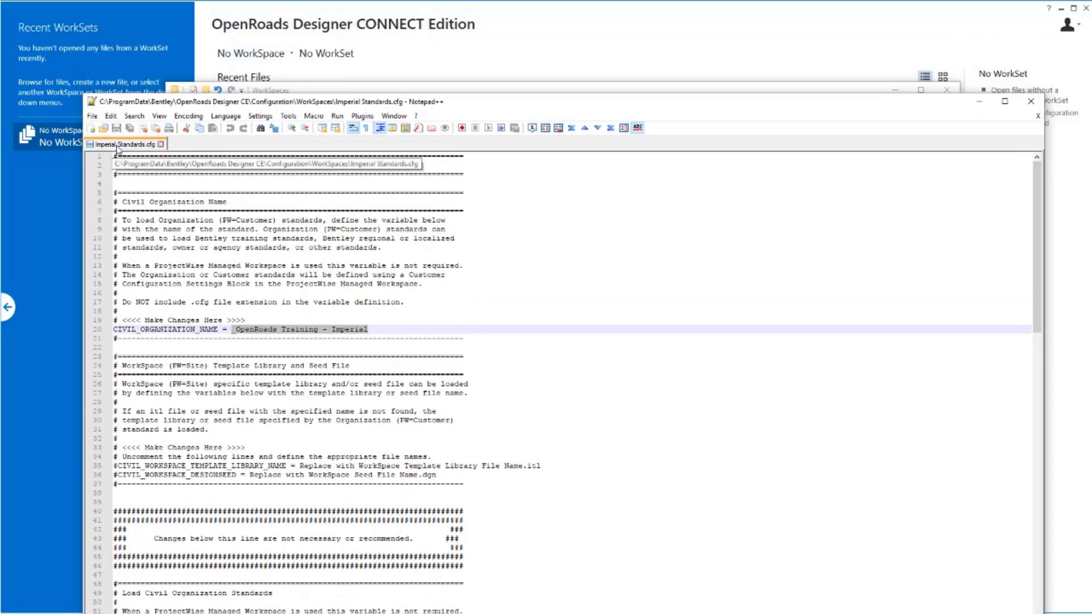
pyautogui.moveTo(114, 329); pyautogui.dragTo(236, 333)
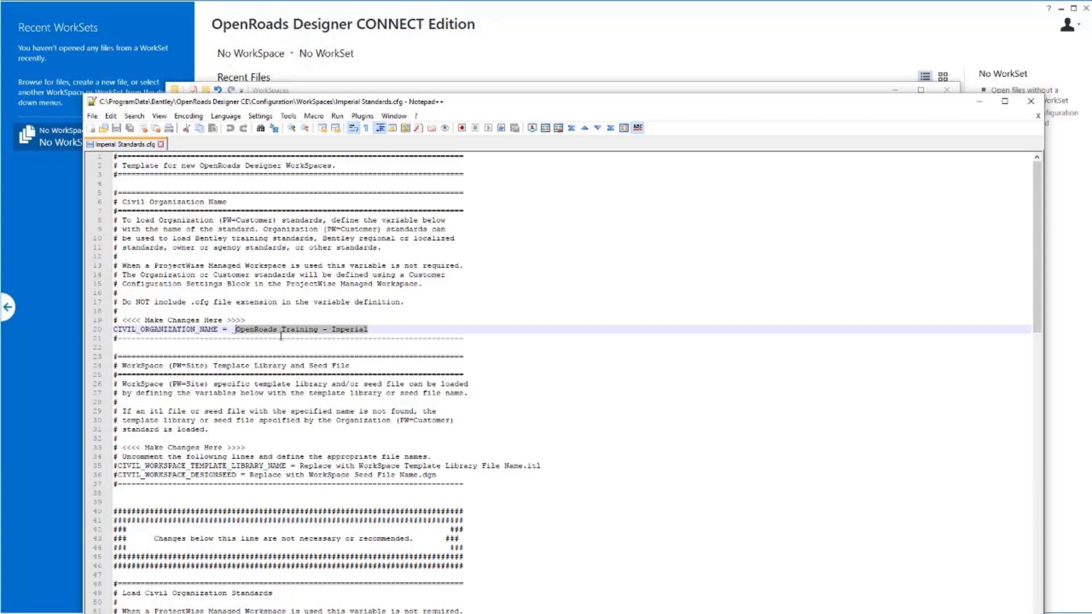
# Step: Compare that value, _OpenRoads Training - Imperial, against the Organization-Civil cfg file names
pyautogui.click(401, 91)
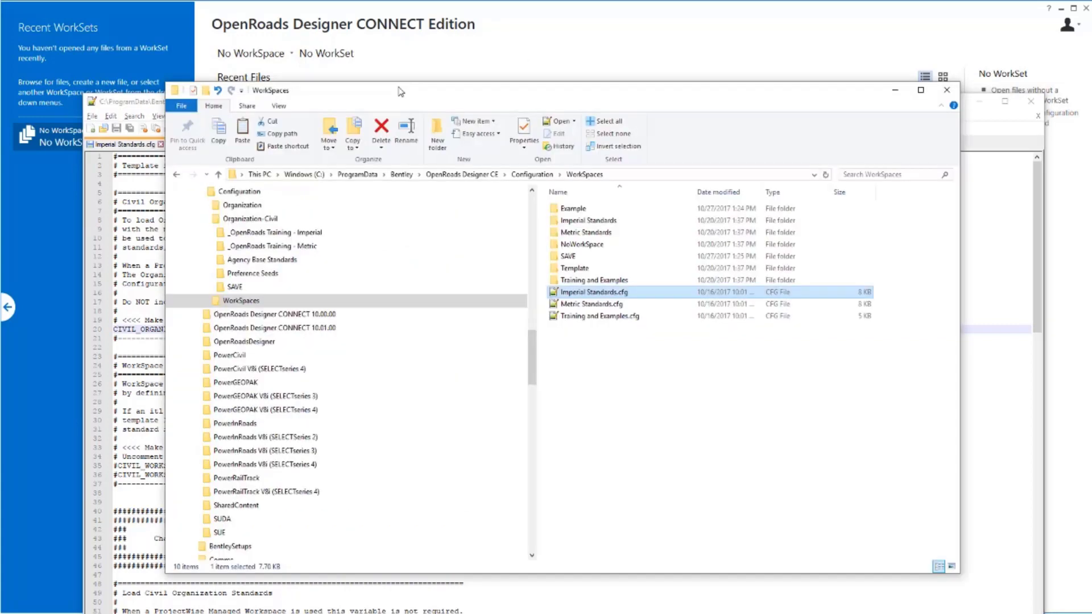
pyautogui.click(254, 220)
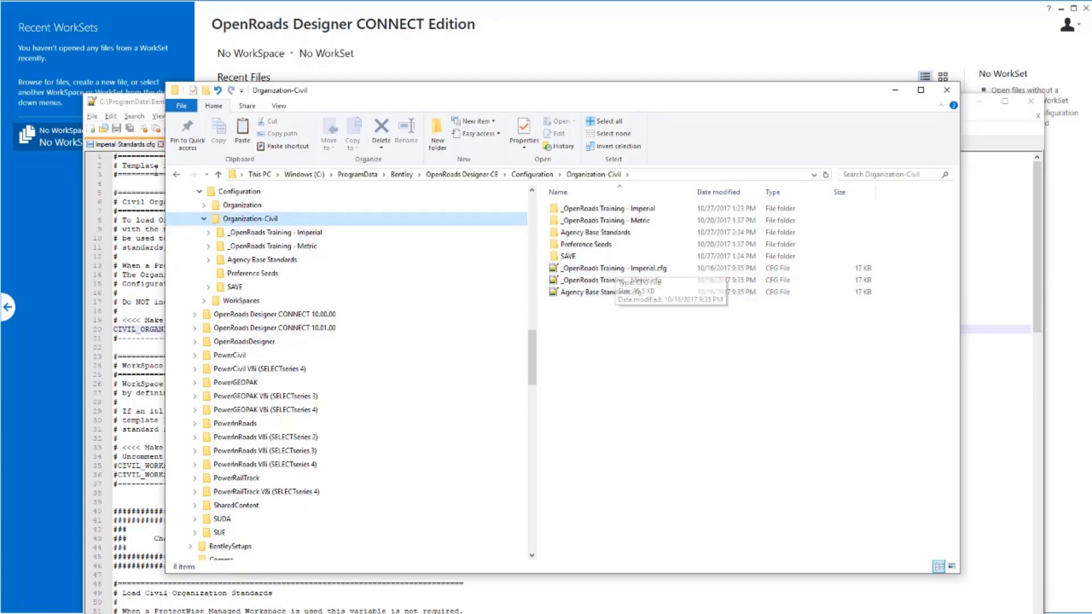
pyautogui.hotkey('alt', 'Tab')
pyautogui.moveTo(213, 321); pyautogui.dragTo(324, 324)
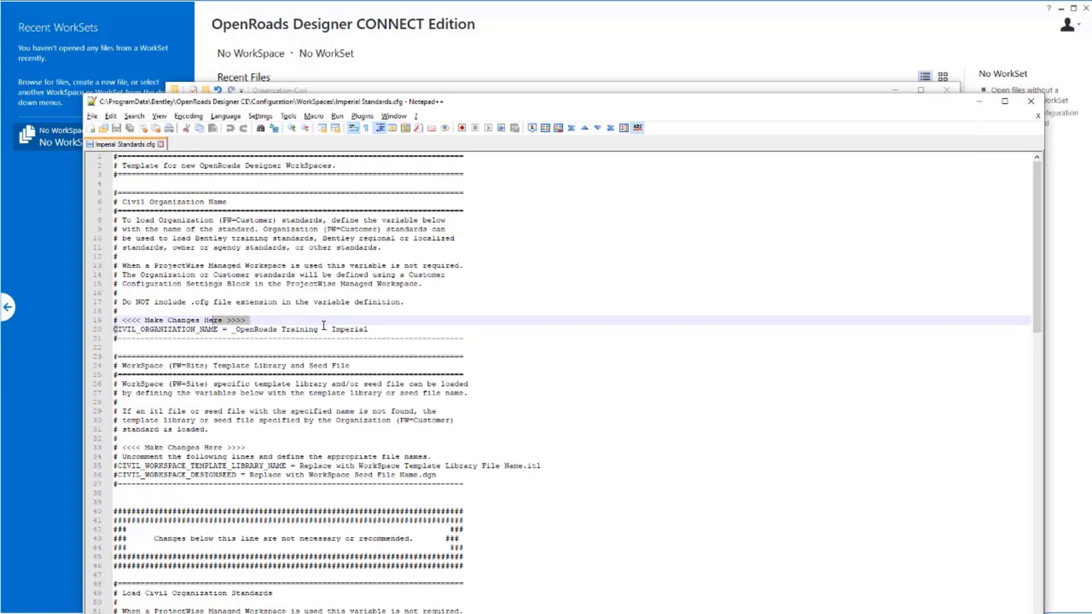
pyautogui.tripleClick(393, 329)
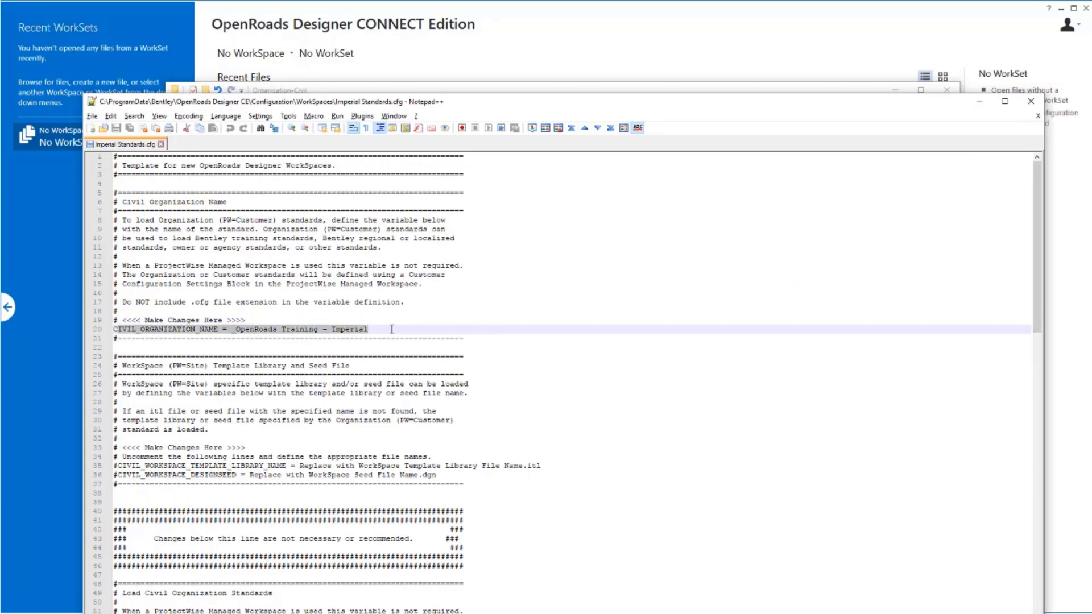
pyautogui.scroll(-5, 379, 358)
pyautogui.moveTo(185, 520); pyautogui.dragTo(114, 594)
pyautogui.moveTo(1040, 220); pyautogui.dragTo(1059, 524)
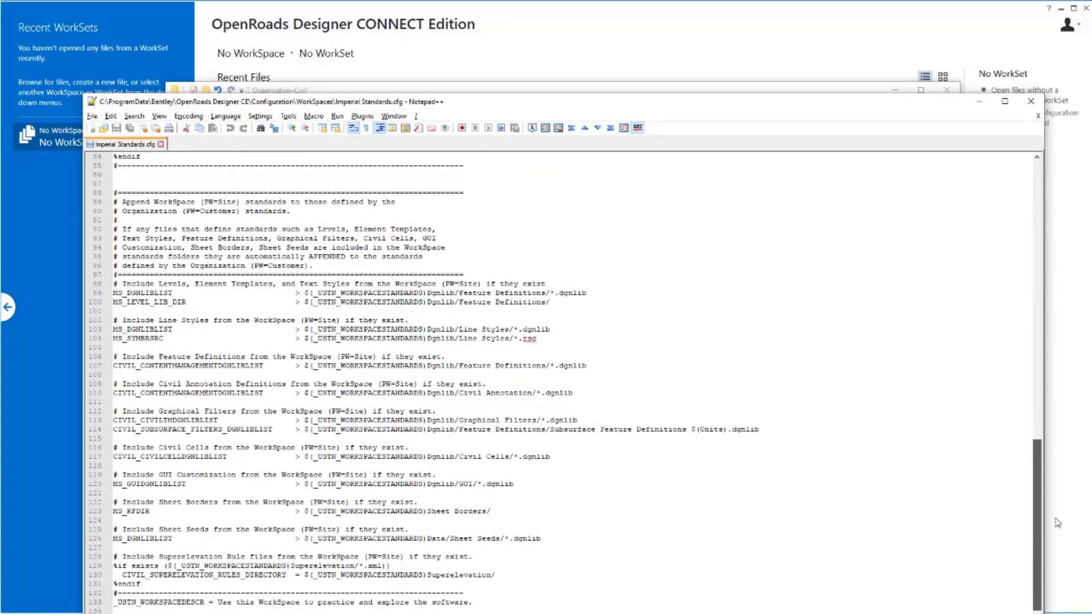
# Step: Open the Imperial Standards WorkSpace's Standards\Dgnlib folder
pyautogui.click(385, 89)
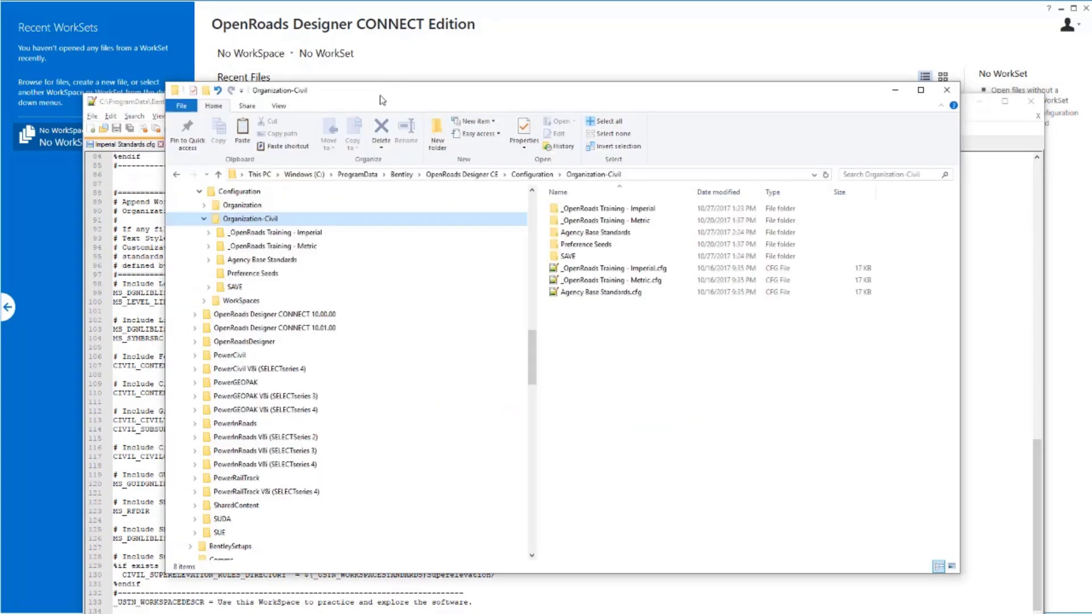
pyautogui.moveTo(382, 100); pyautogui.dragTo(364, 55)
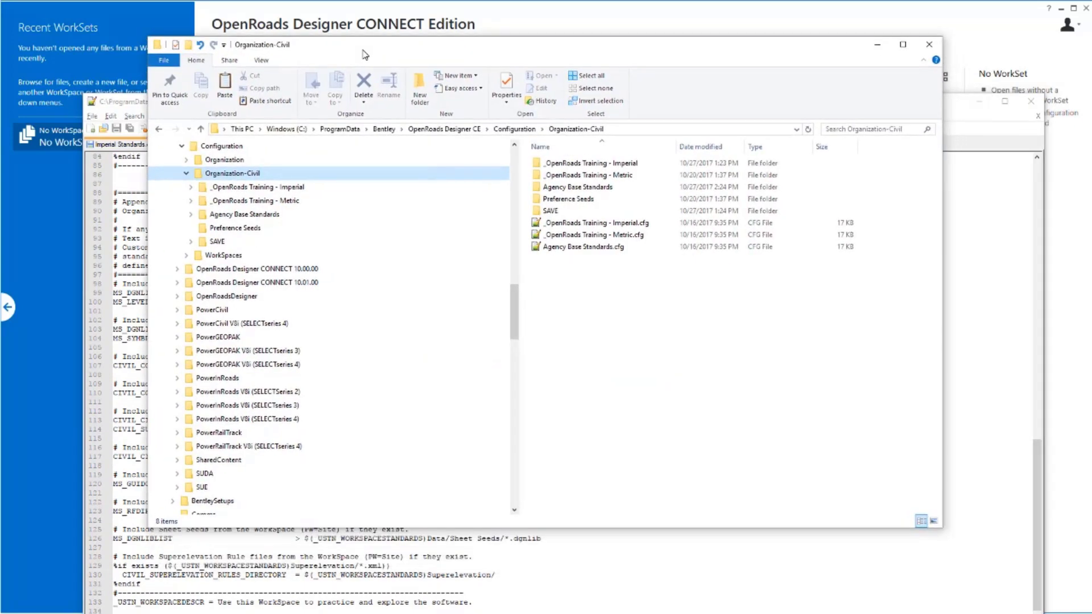
pyautogui.click(217, 261)
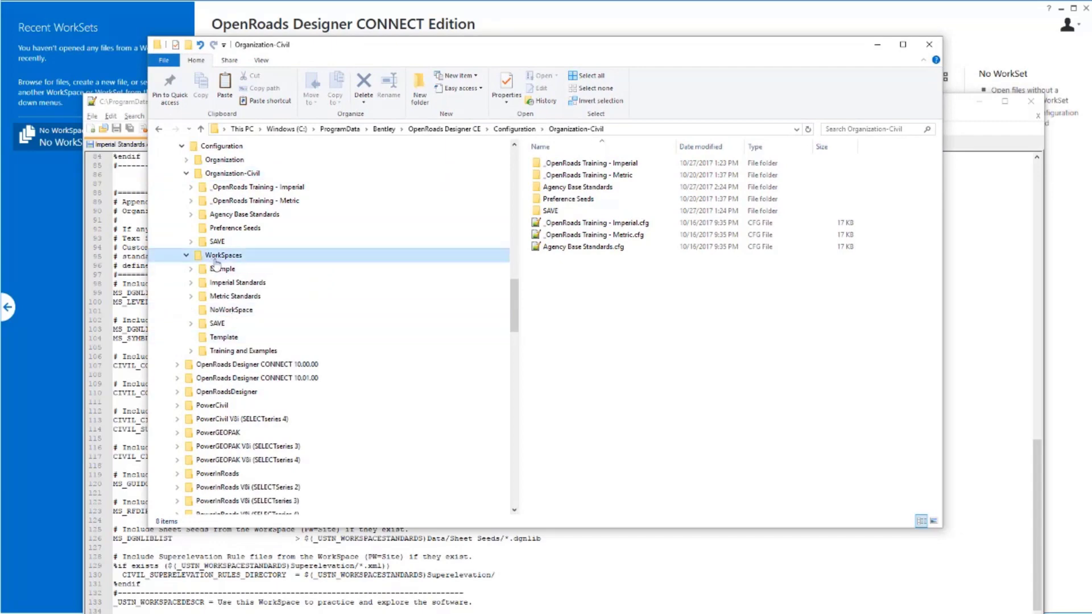
pyautogui.click(574, 247)
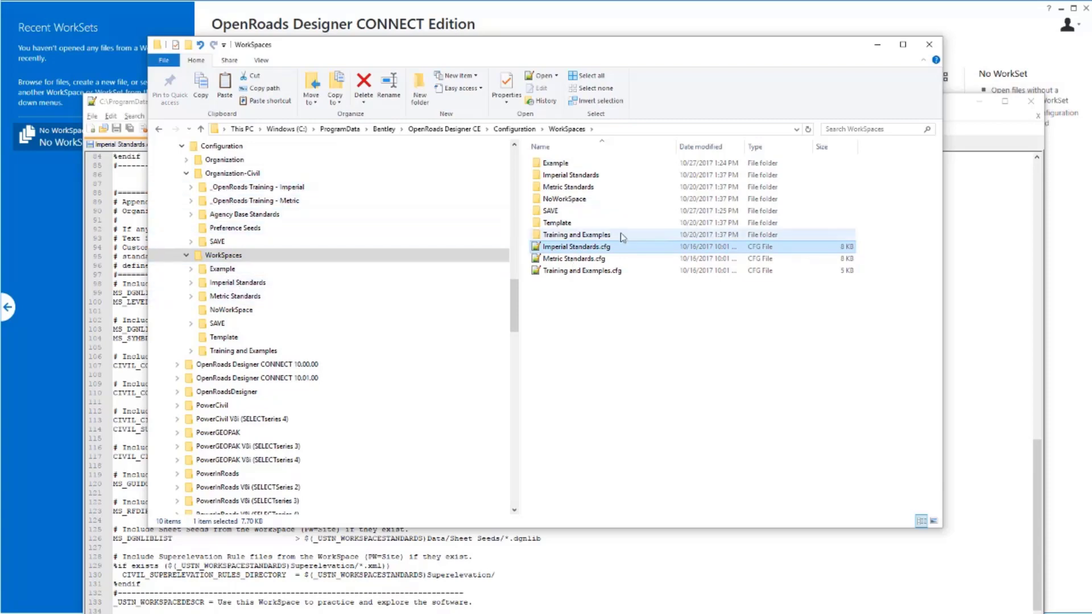
pyautogui.doubleClick(583, 176)
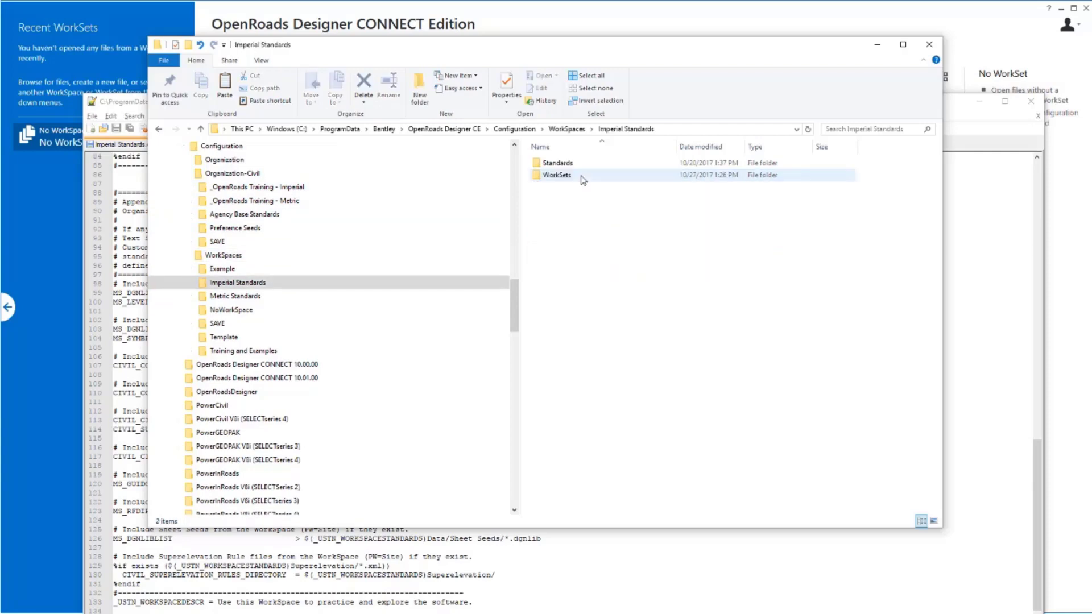
pyautogui.doubleClick(555, 165)
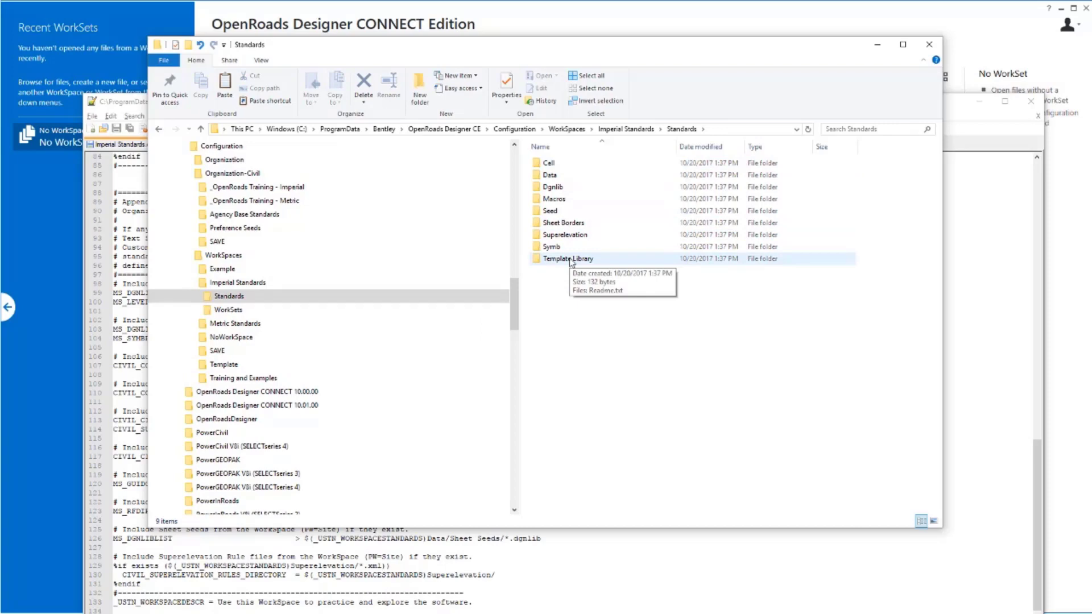
pyautogui.click(557, 198)
pyautogui.doubleClick(551, 188)
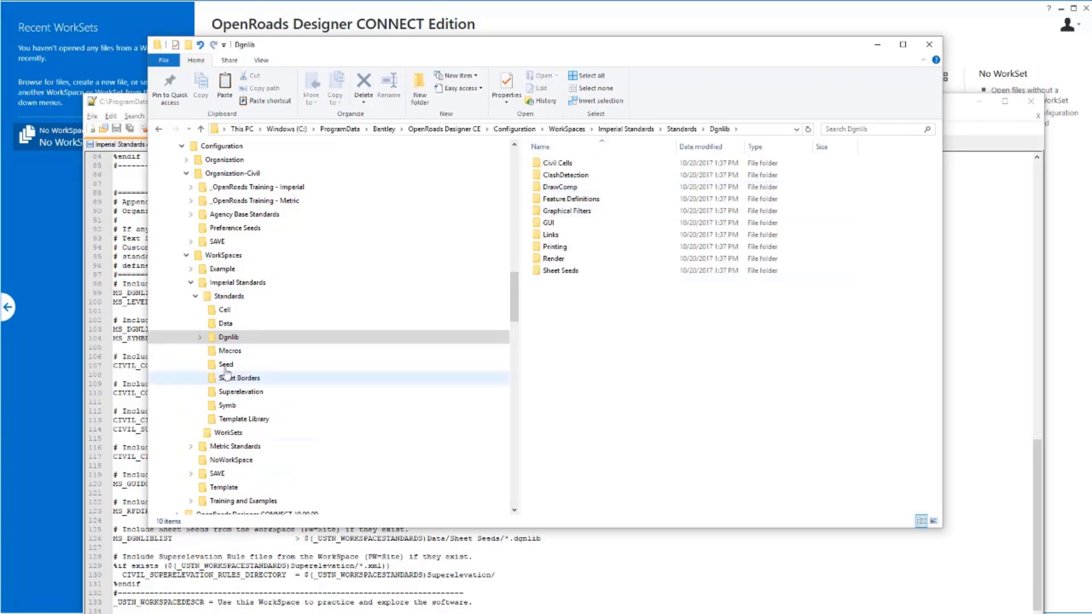
# Step: Check Sheet Borders, Civil Cells, ClashDetection and DrawComp each hold only Readme.txt, then collapse Imperial Standards
pyautogui.click(226, 376)
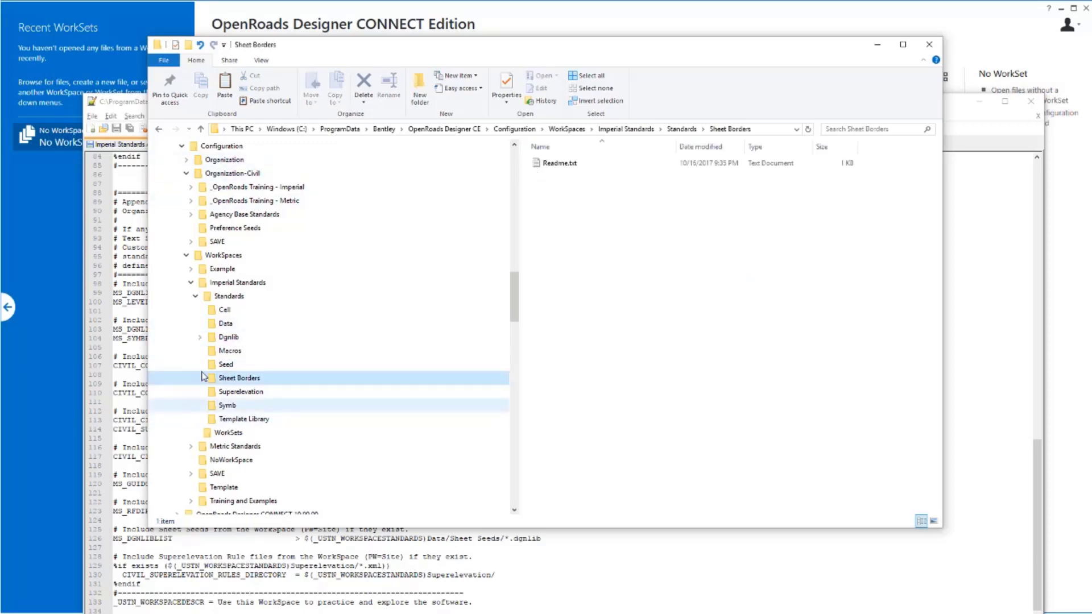
pyautogui.click(200, 338)
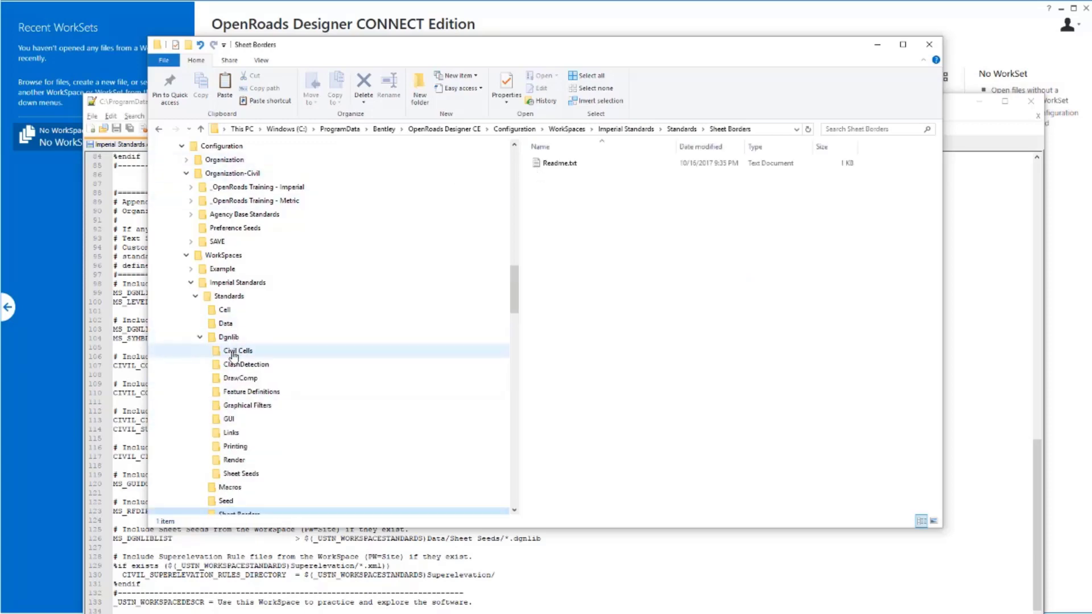
pyautogui.click(233, 353)
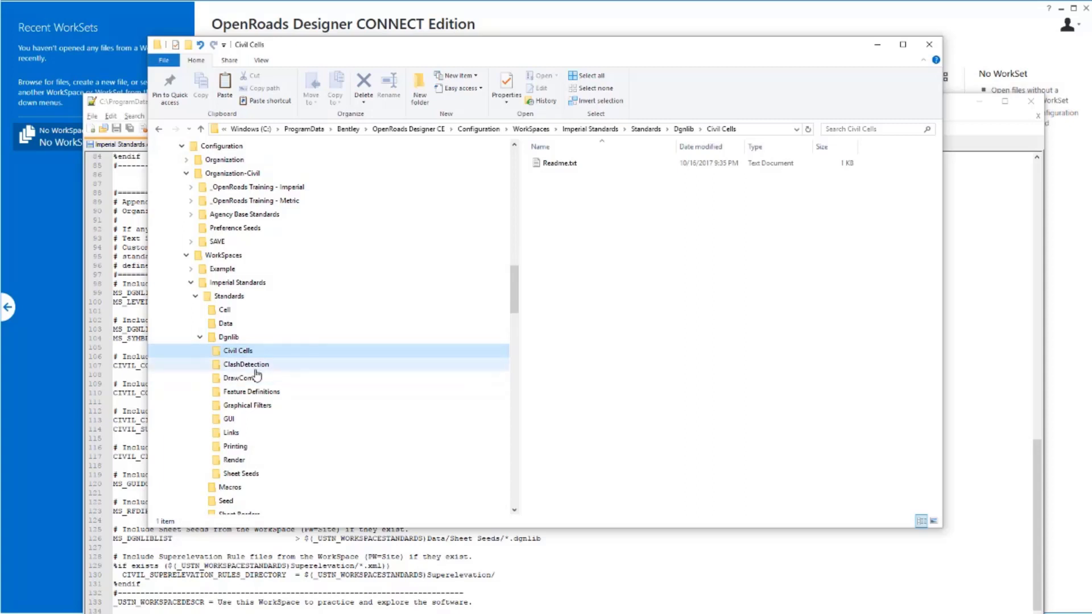
pyautogui.click(254, 366)
pyautogui.click(250, 379)
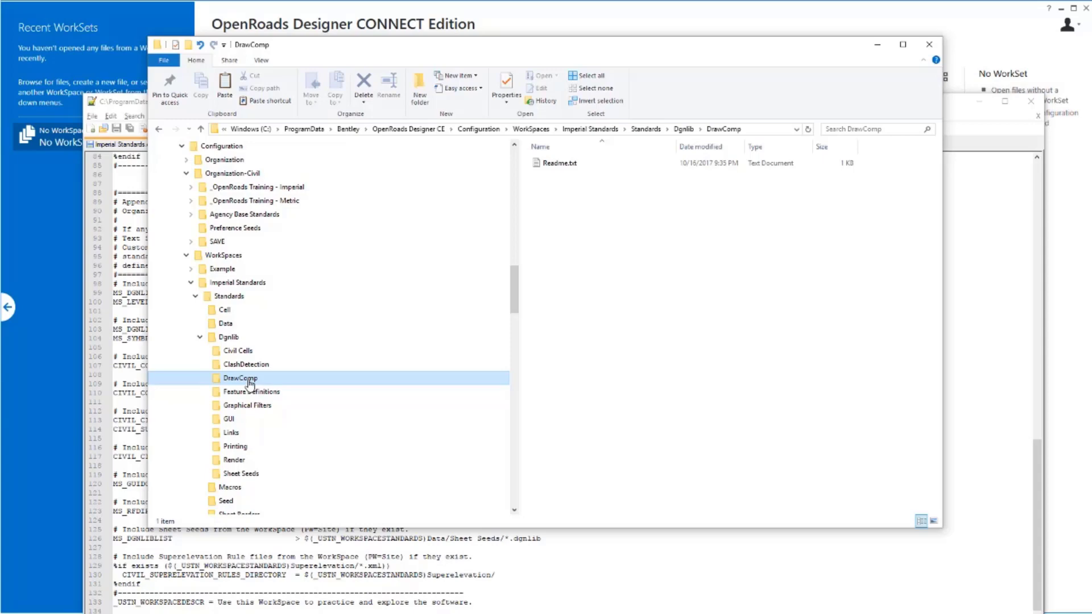
pyautogui.click(192, 283)
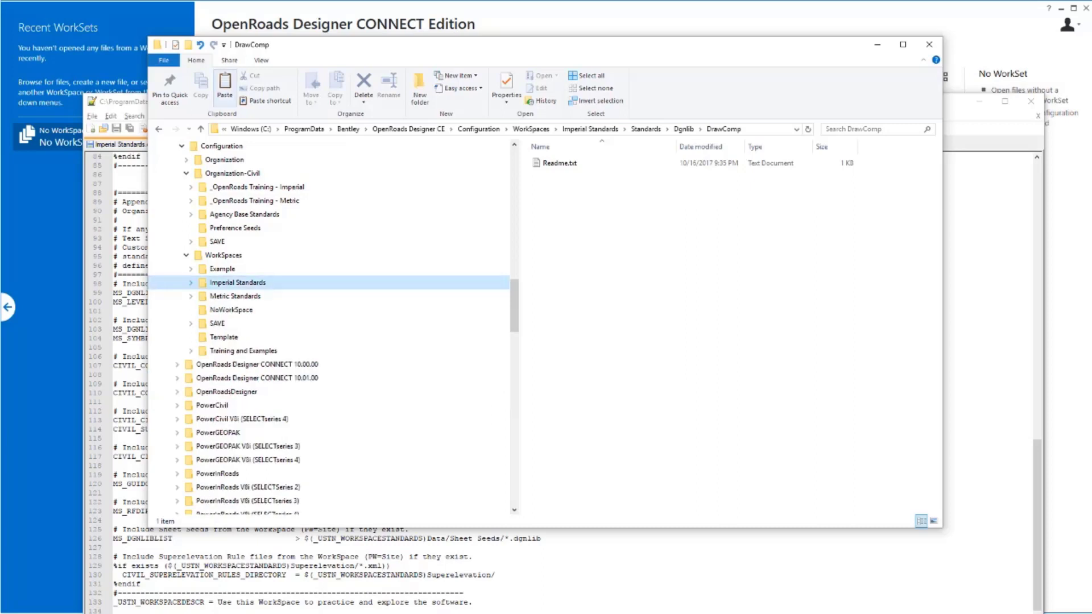
# Step: Choose Imperial Standards from the start page's WorkSpace dropdown
pyautogui.click(234, 17)
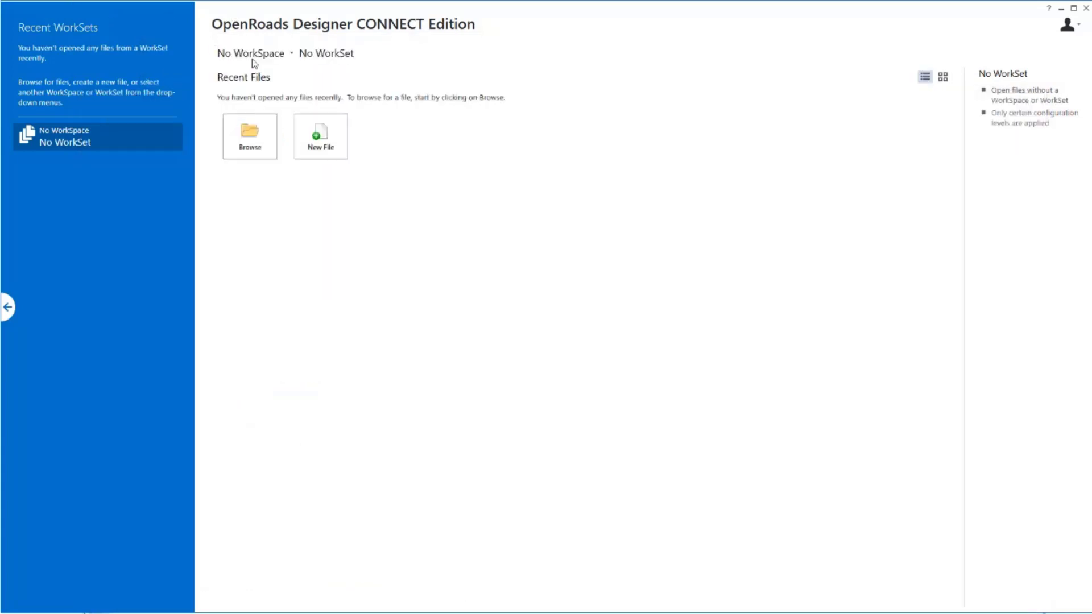
pyautogui.click(255, 57)
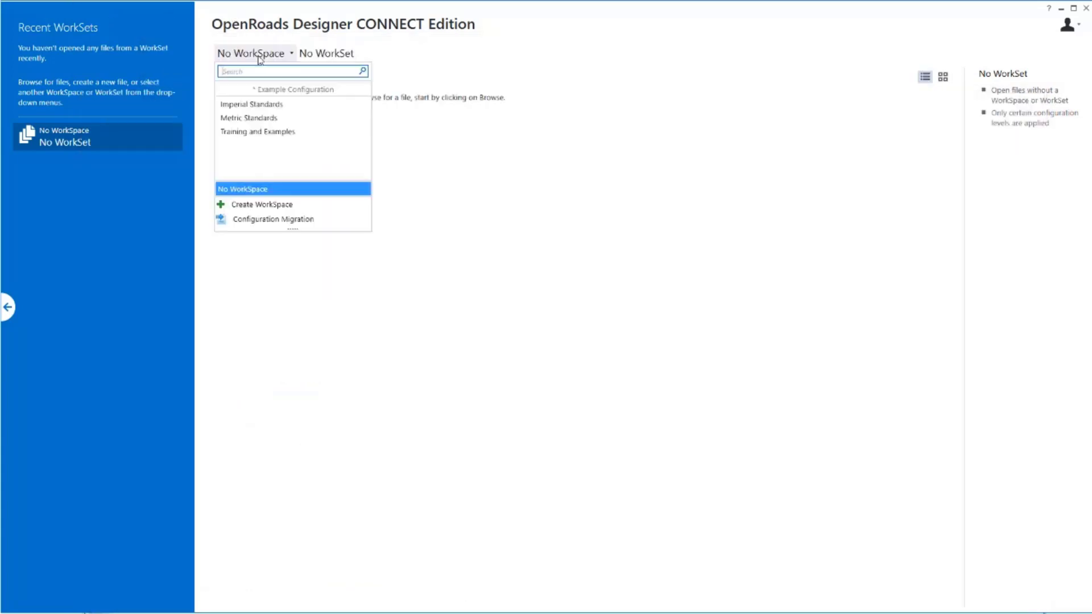
pyautogui.click(248, 110)
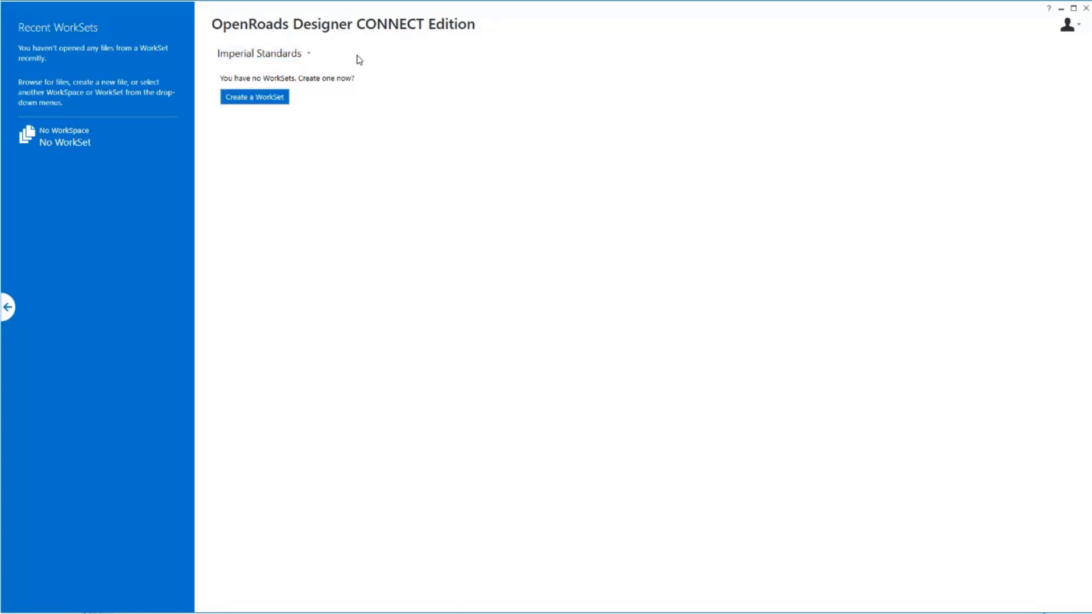
# Step: Confirm the Imperial Standards WorkSets folder contains only Readme.txt, then close Explorer
pyautogui.hotkey('alt', 'Tab')
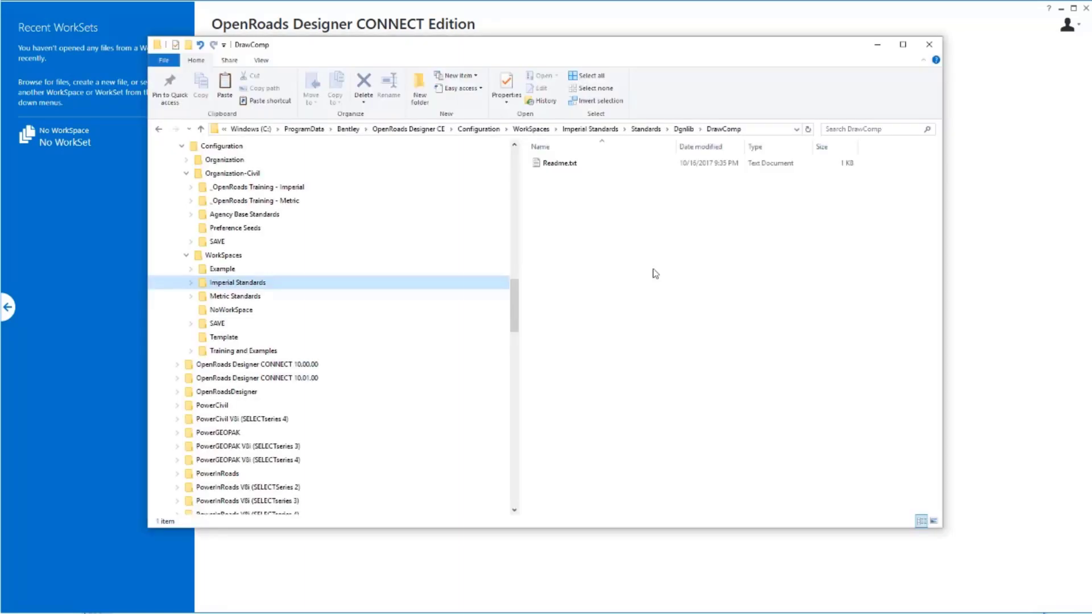
pyautogui.click(191, 283)
pyautogui.click(195, 228)
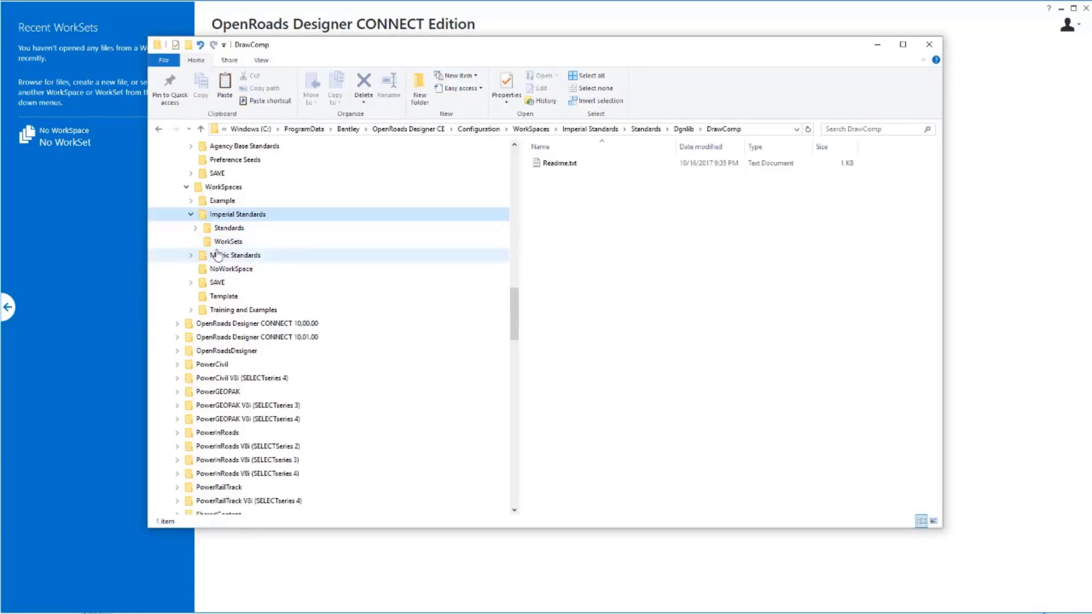
pyautogui.click(227, 241)
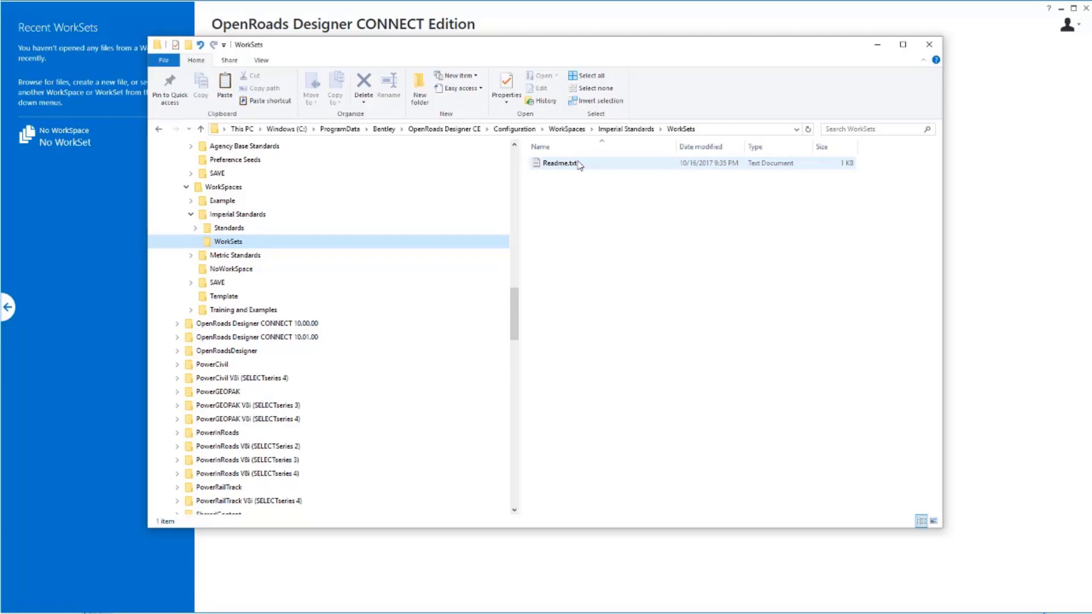
pyautogui.hotkey('alt', 'F4')
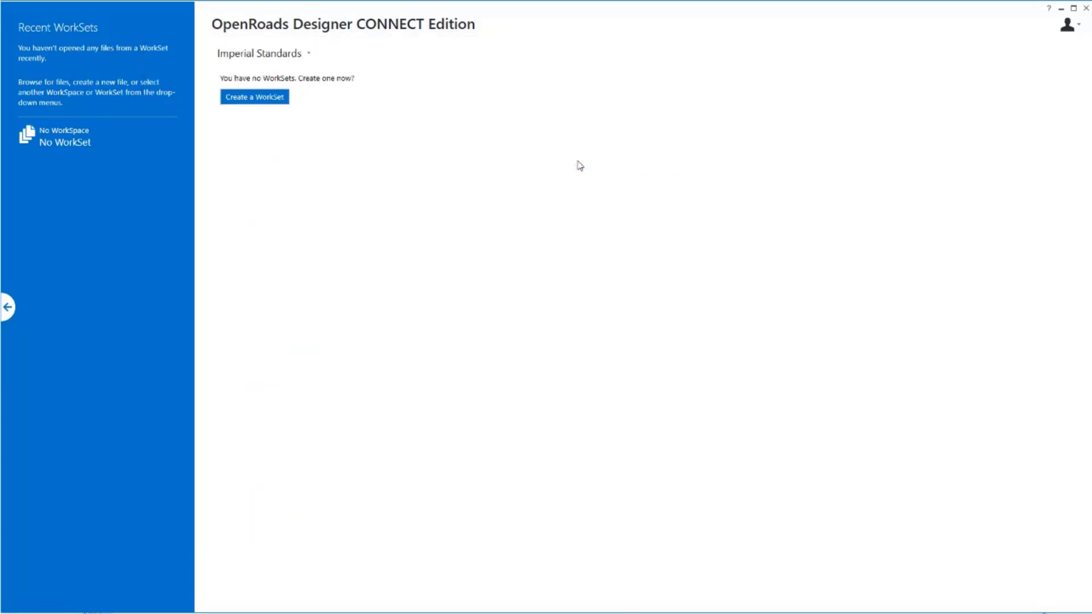
# Step: Create the Demo WorkSet, which generates its Demo folder, Demo.cfg and Demo.dgnws files
pyautogui.click(247, 101)
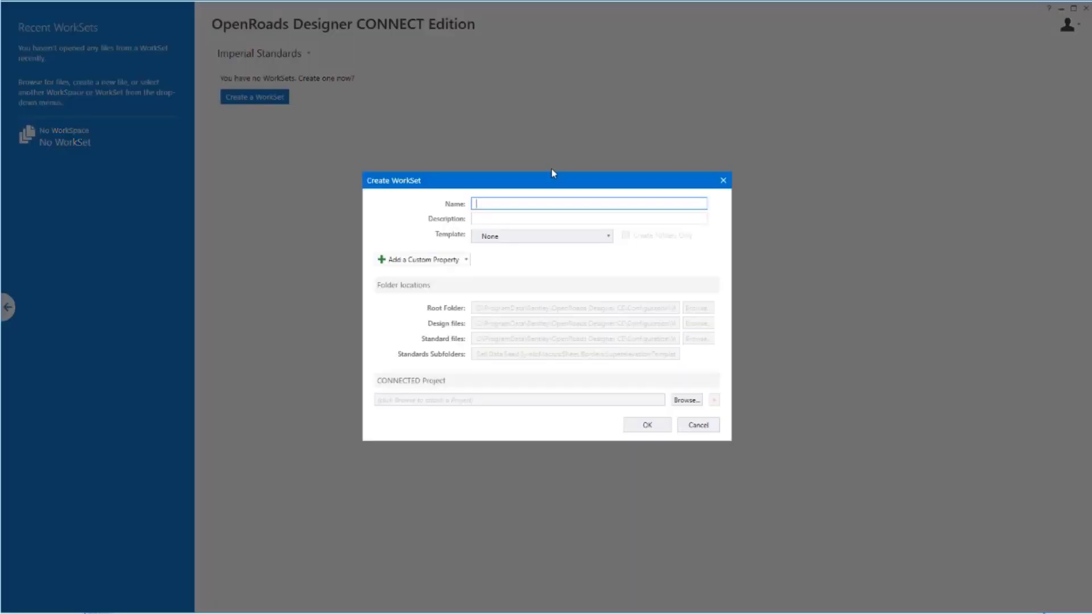
pyautogui.write('Demo')
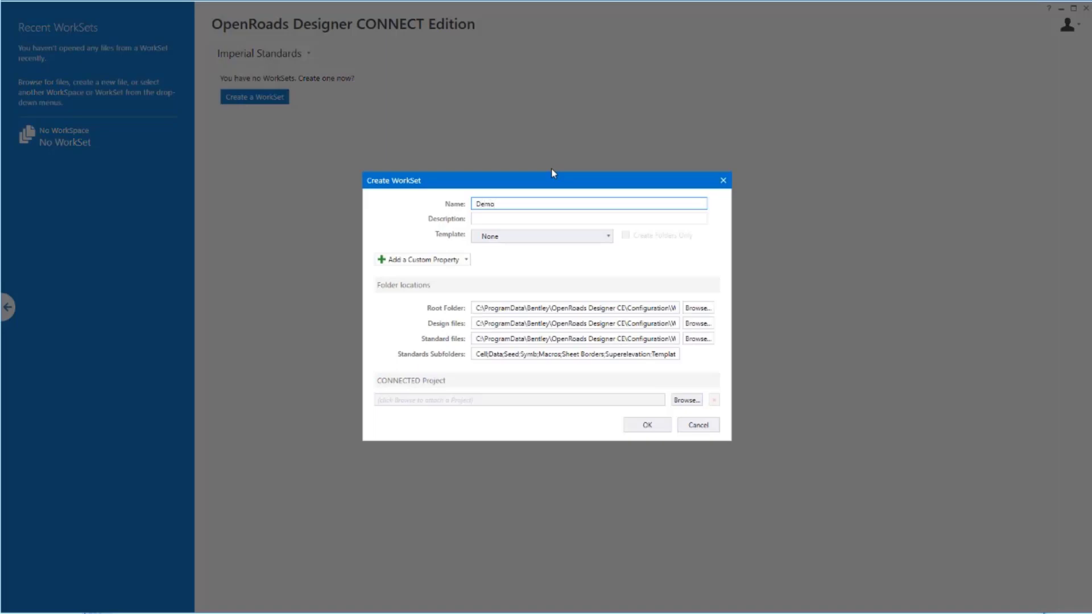
pyautogui.press('Return')
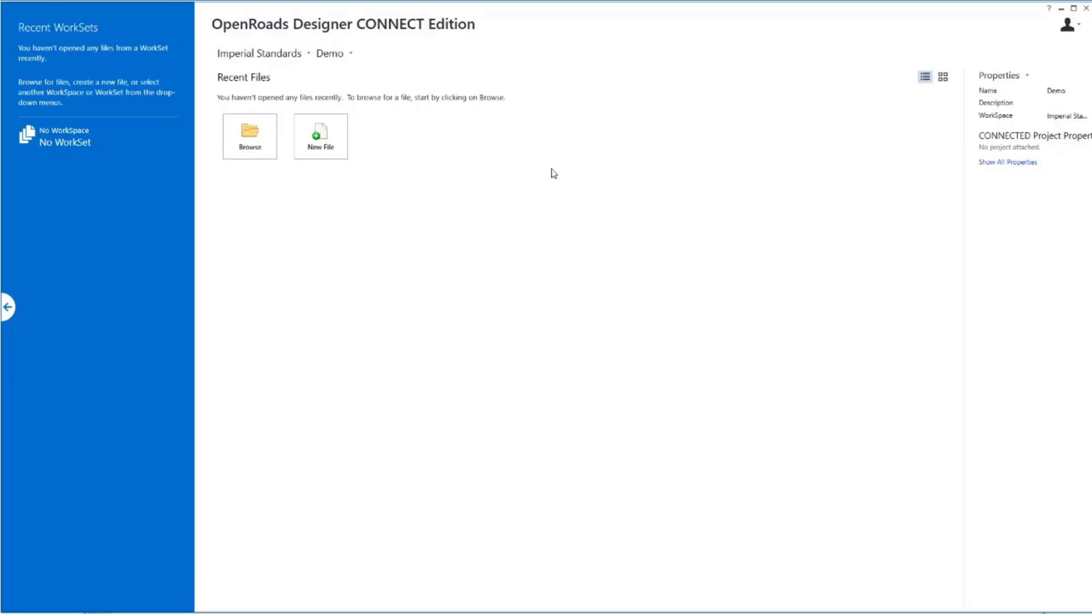
pyautogui.click(346, 53)
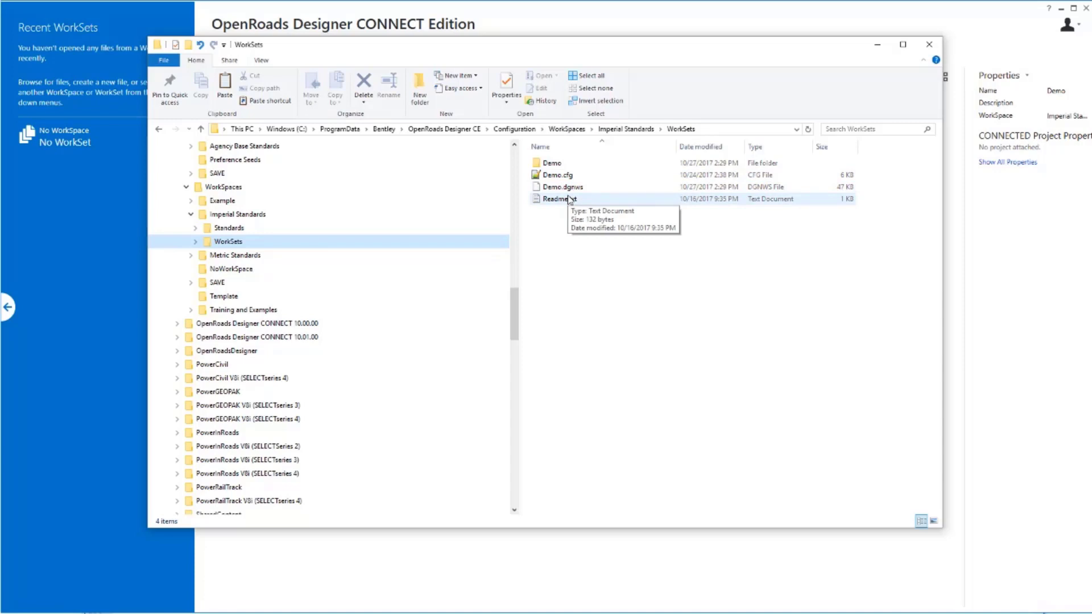
# Step: Browse Demo > Standards > Dgnlib > Sheet Seeds and confirm that folder is empty
pyautogui.doubleClick(556, 164)
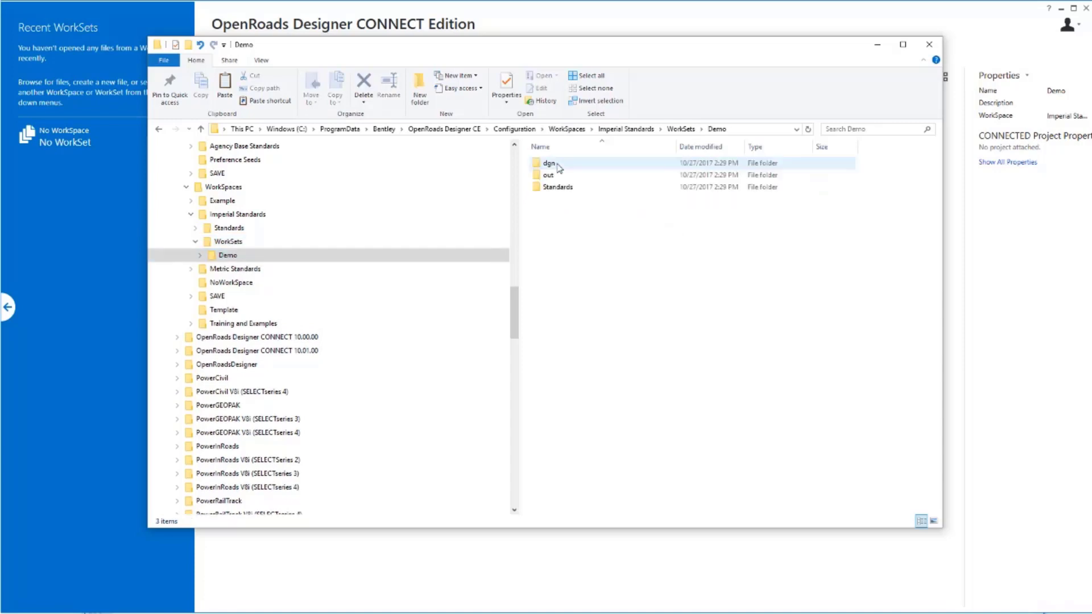
pyautogui.doubleClick(552, 188)
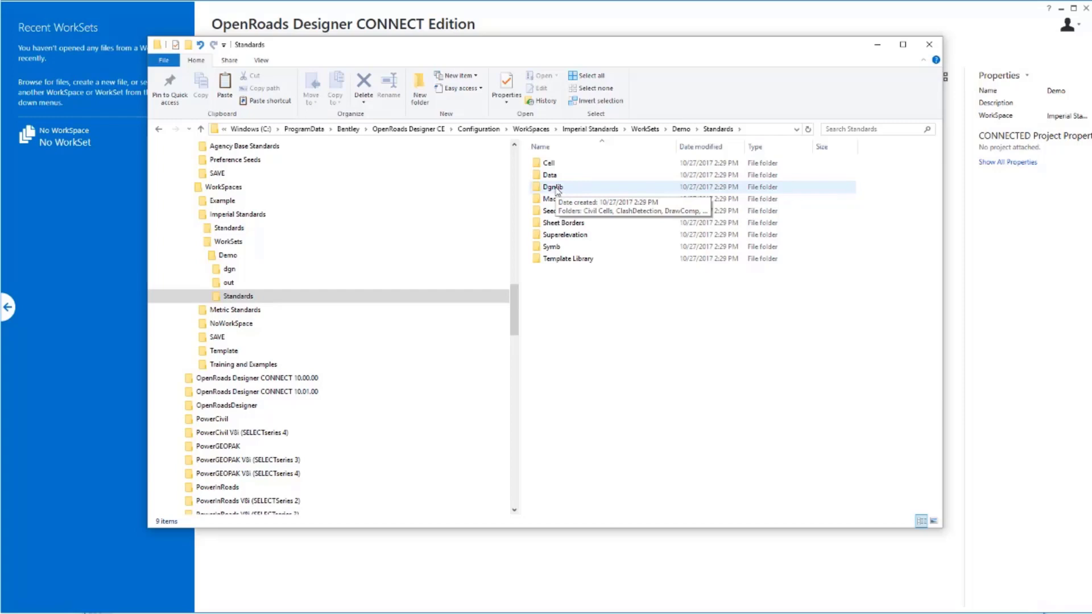
pyautogui.doubleClick(553, 187)
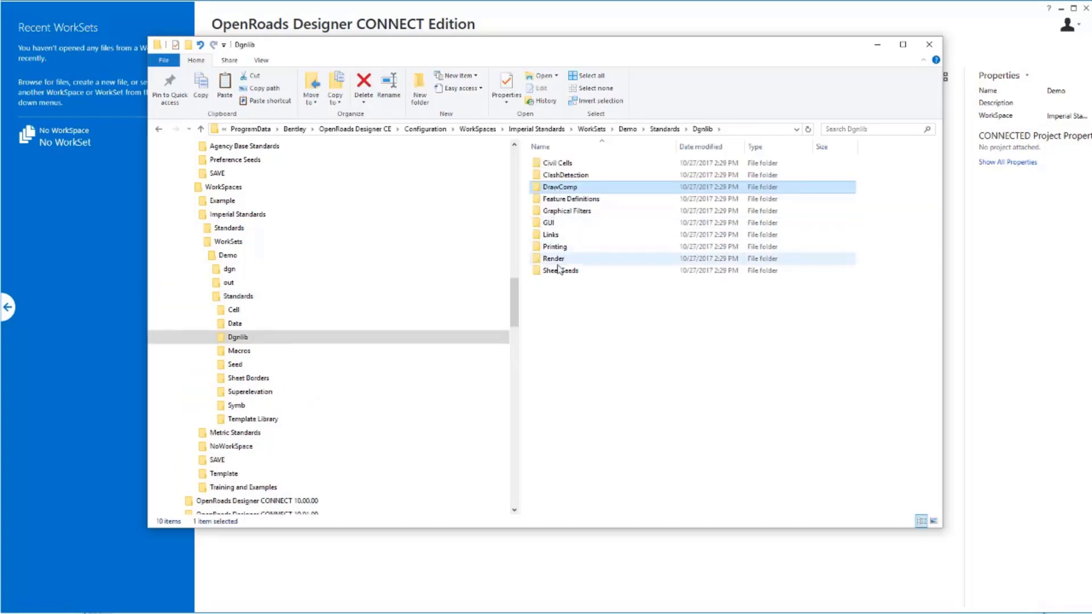
pyautogui.doubleClick(559, 270)
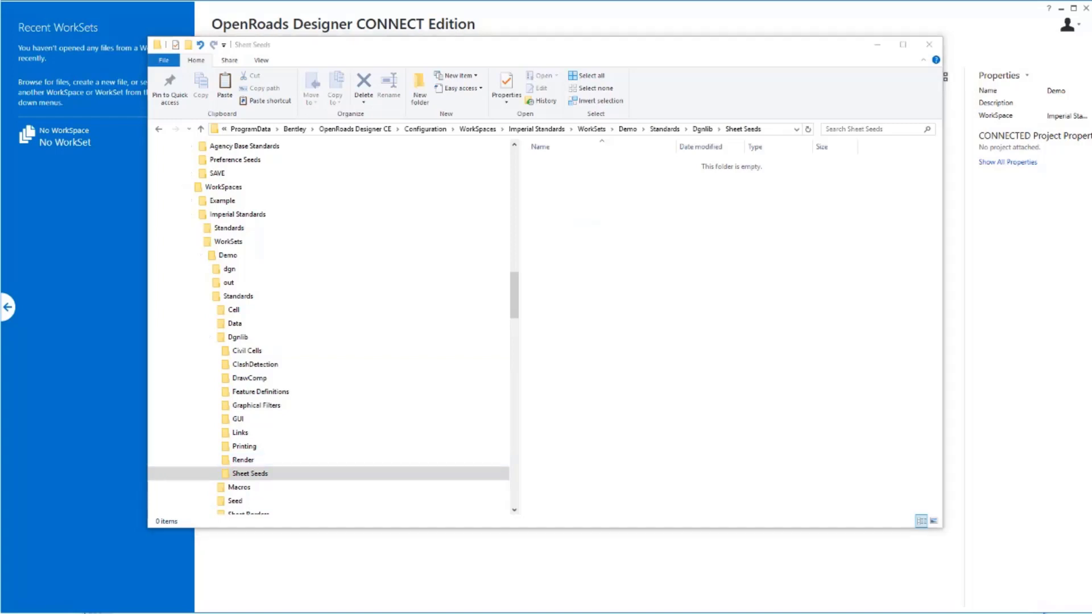
# Step: In Organization-Civil, select Agency Base Standards and its .cfg, then open the Agency Base Standards folder
pyautogui.moveTo(514, 314); pyautogui.dragTo(513, 292)
pyautogui.click(240, 283)
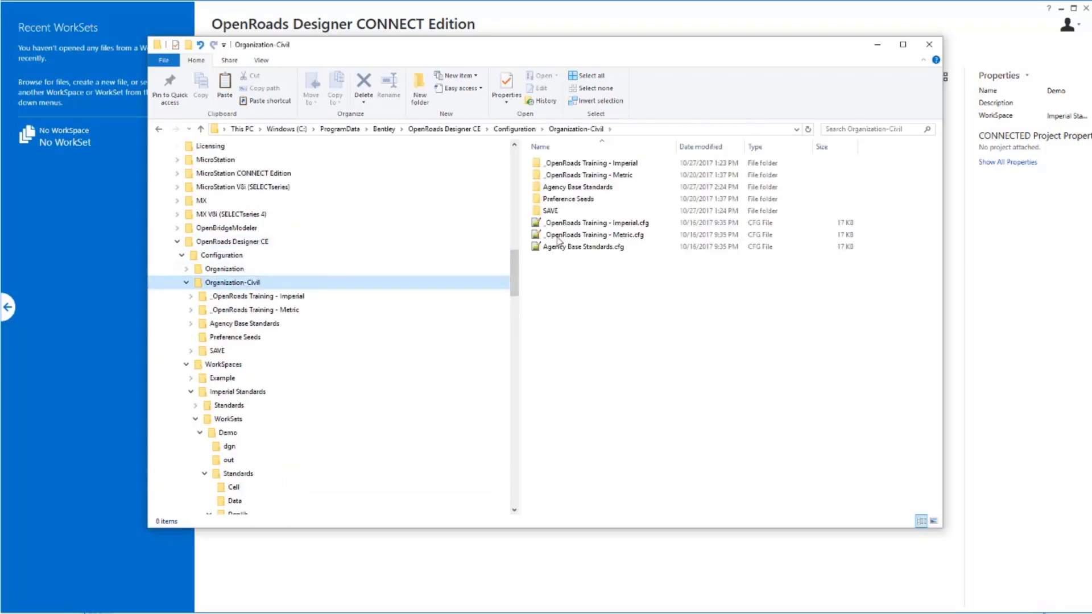
pyautogui.click(572, 188)
pyautogui.keyDown('ctrl'); pyautogui.click(571, 248); pyautogui.keyUp('ctrl')
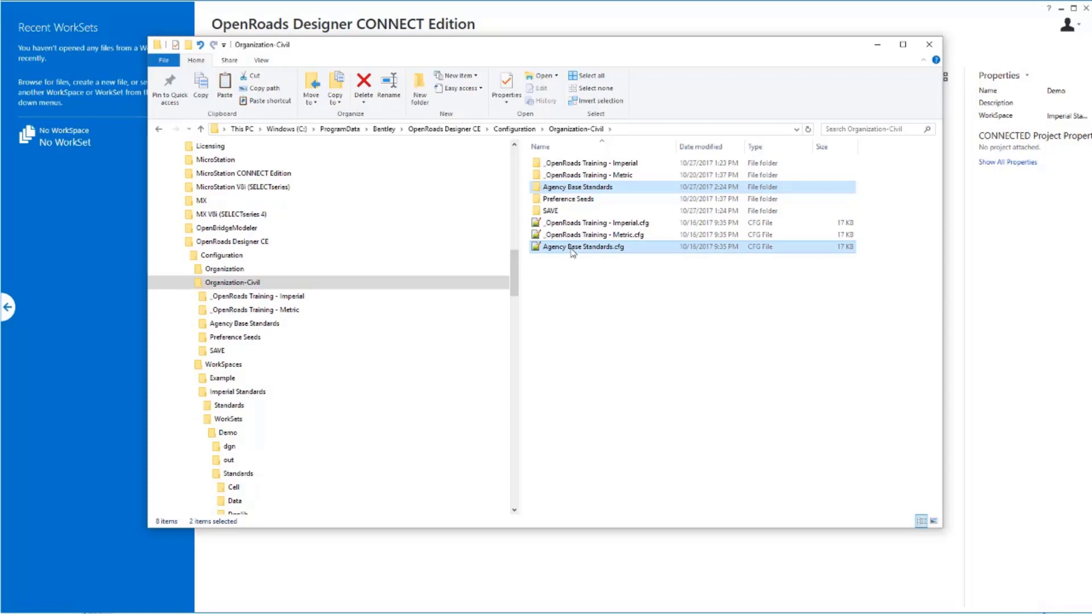
pyautogui.doubleClick(557, 188)
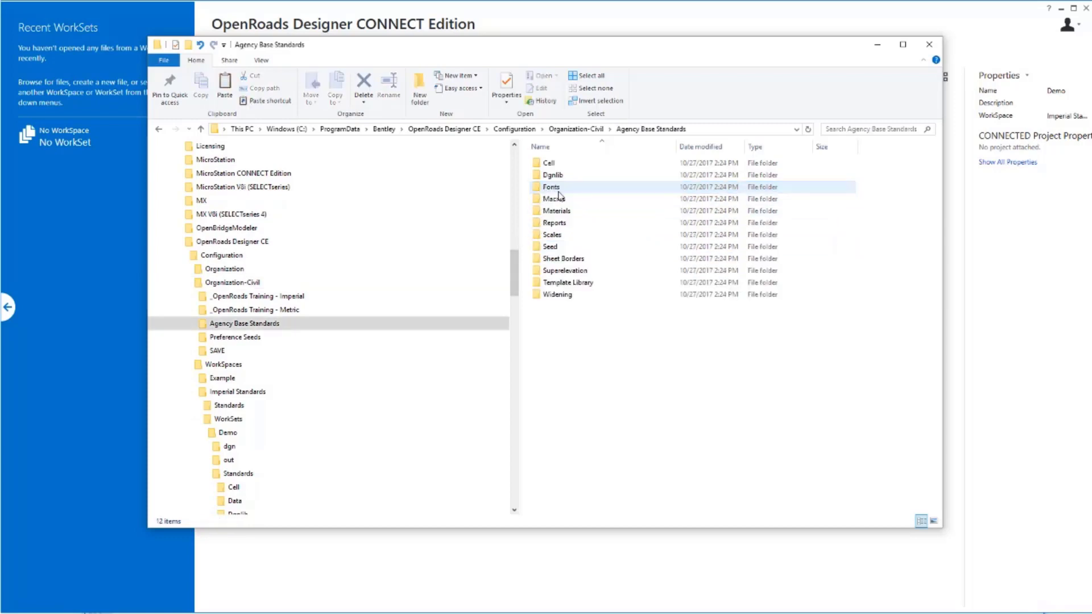
pyautogui.moveTo(571, 290)
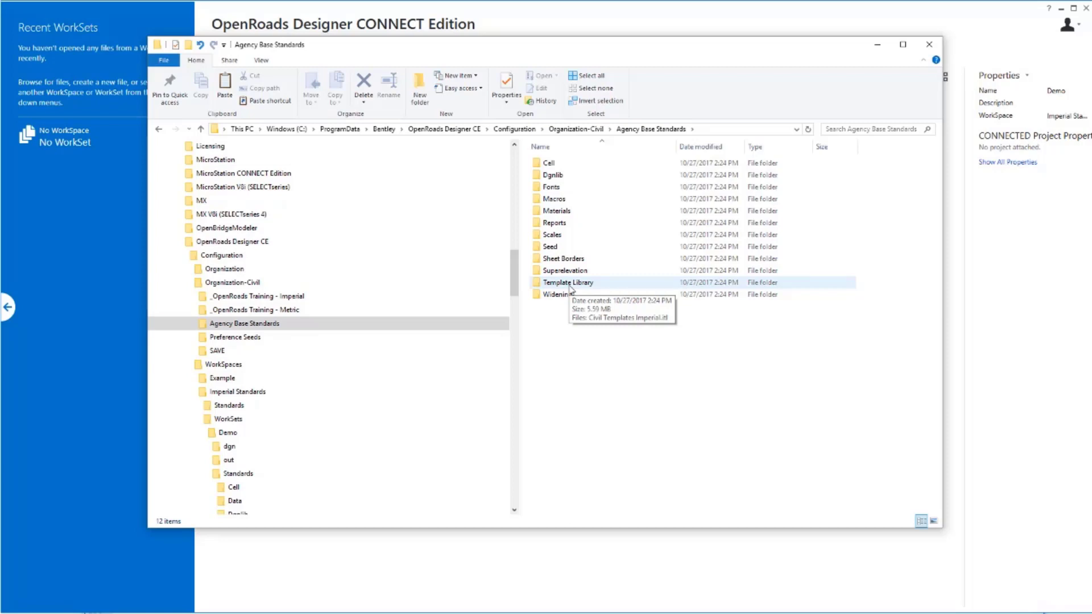
# Step: Create a WorkSpace named 'Acme Corp - Agency X' from the WorkSpace dropdown
pyautogui.click(85, 197)
pyautogui.click(297, 54)
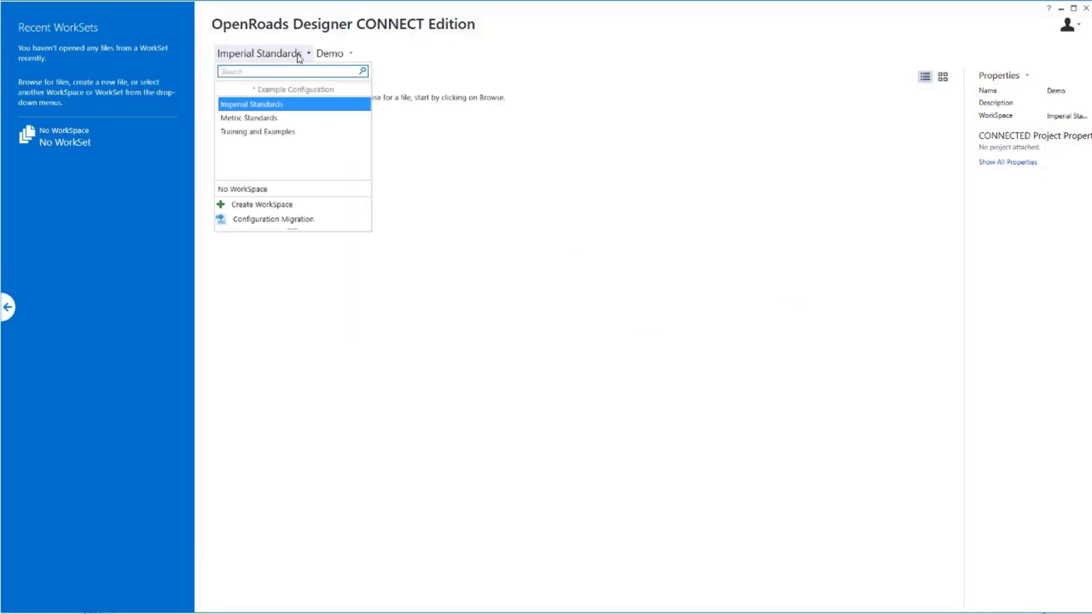
pyautogui.click(244, 206)
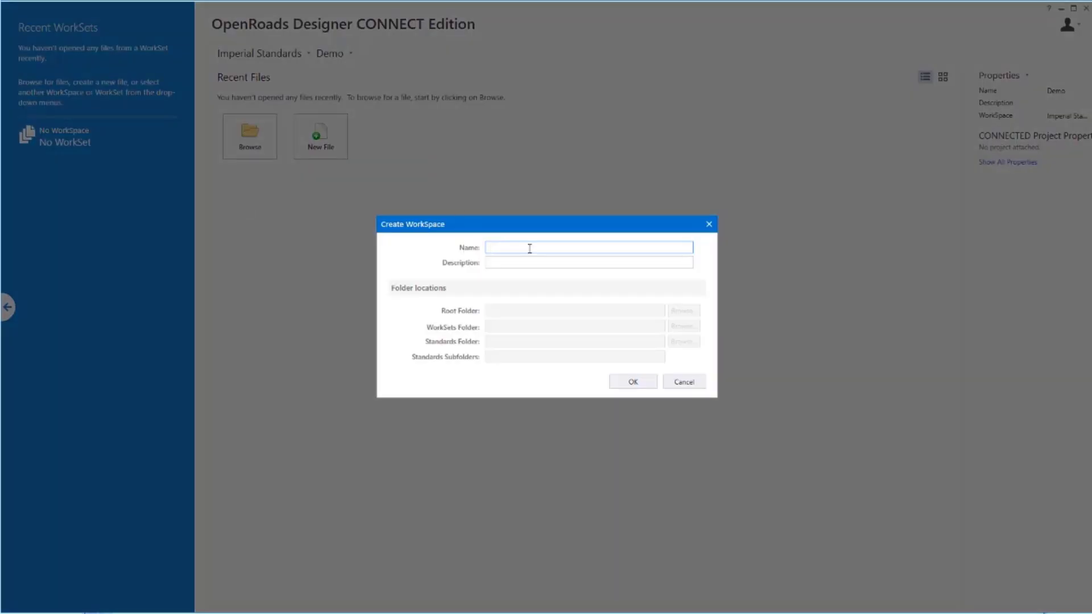
pyautogui.write('Ac')
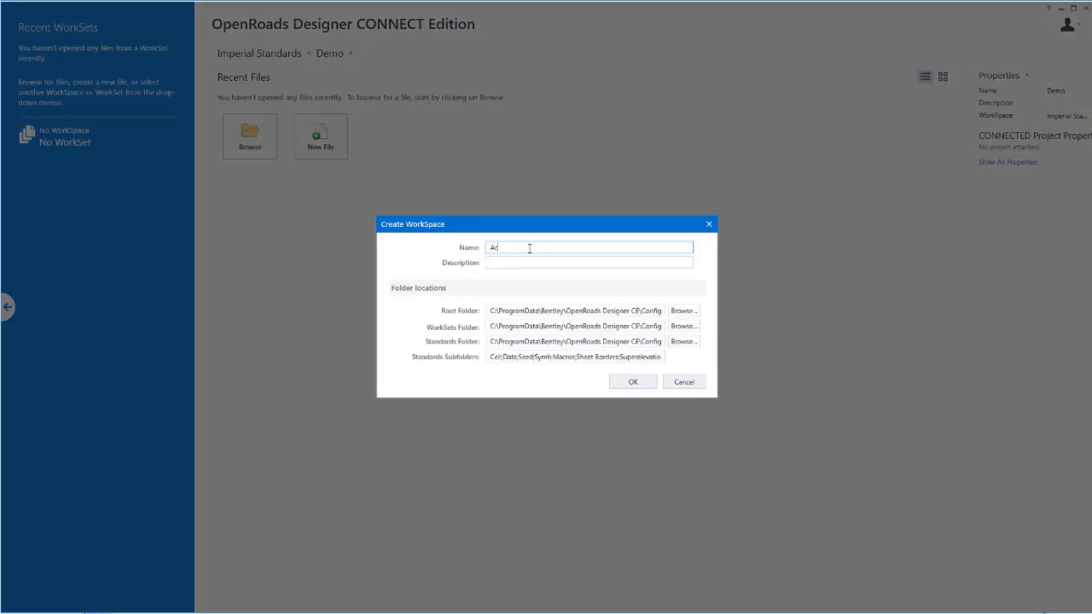
pyautogui.write('me Corp - Agency X')
pyautogui.press('Return')
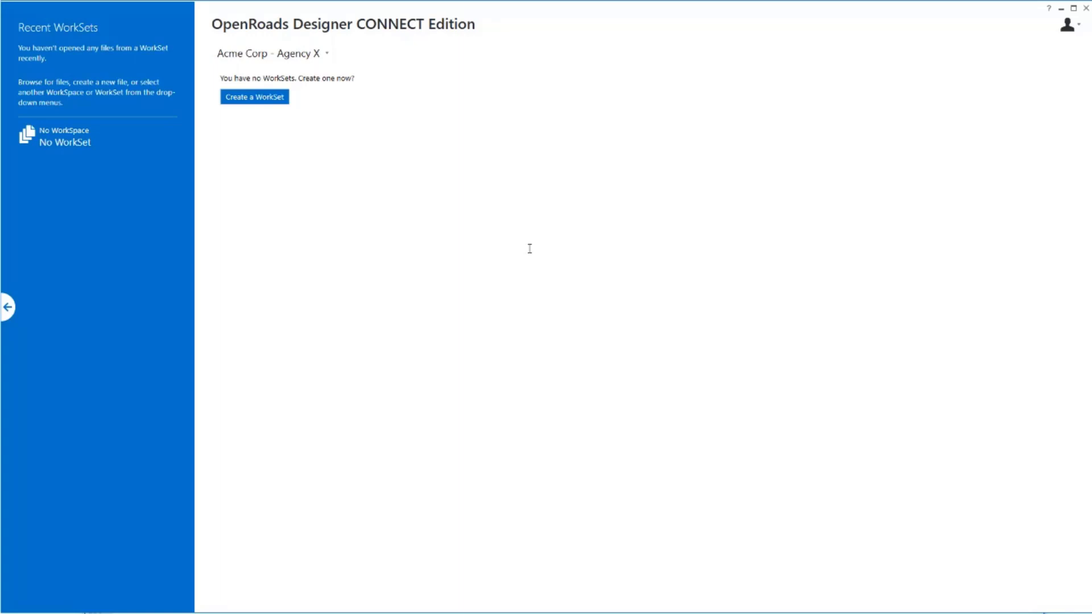
# Step: Check the Acme Corp - Agency X Standards folder, then select Acme Corp - Agency X.cfg in WorkSpaces
pyautogui.hotkey('alt', 'Tab')
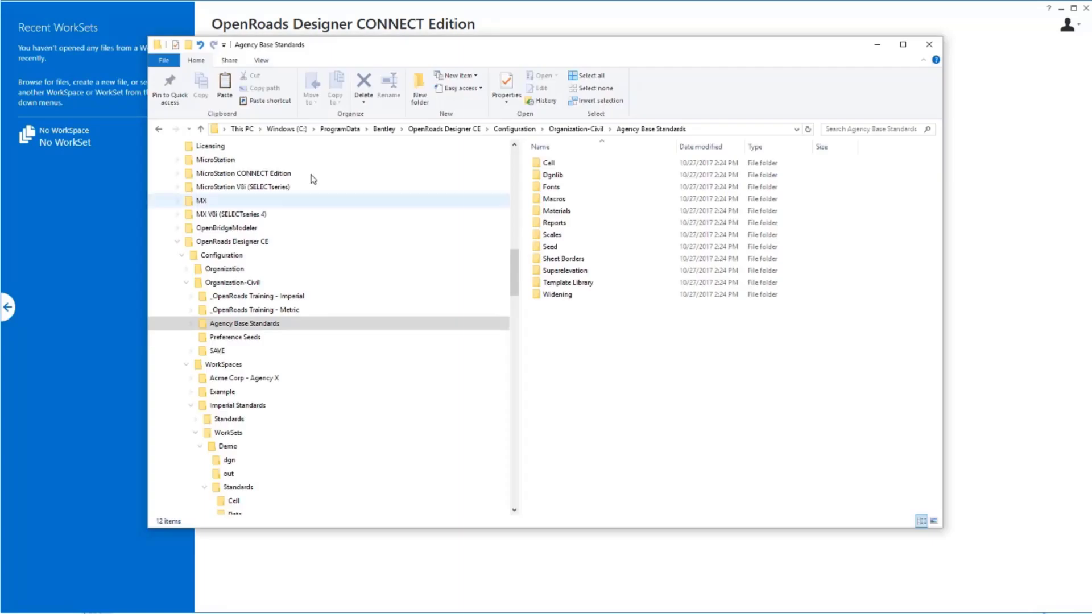
pyautogui.click(178, 241)
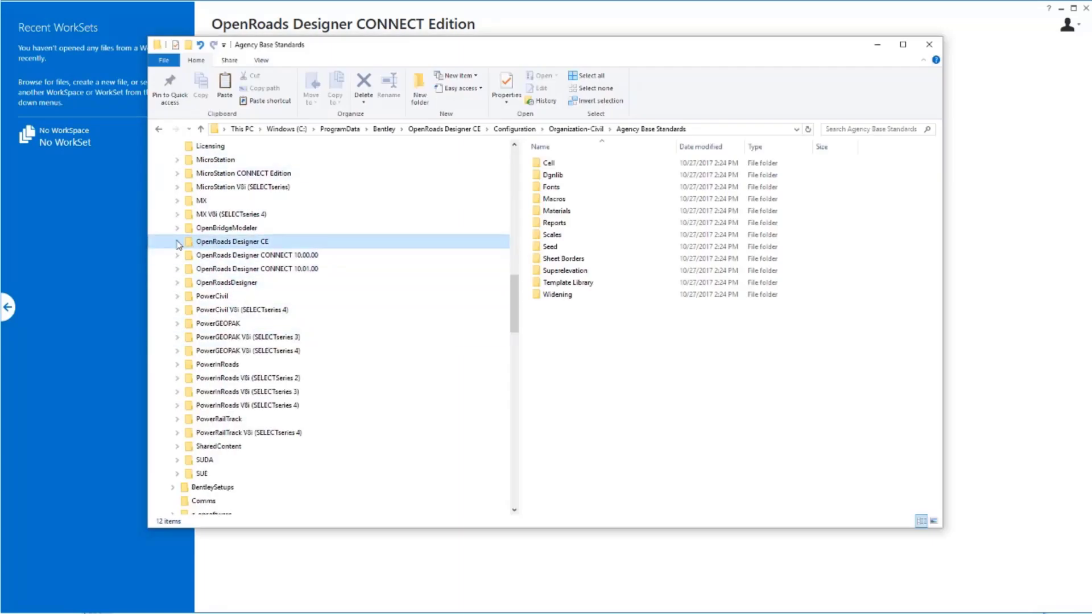
pyautogui.click(178, 241)
pyautogui.click(199, 272)
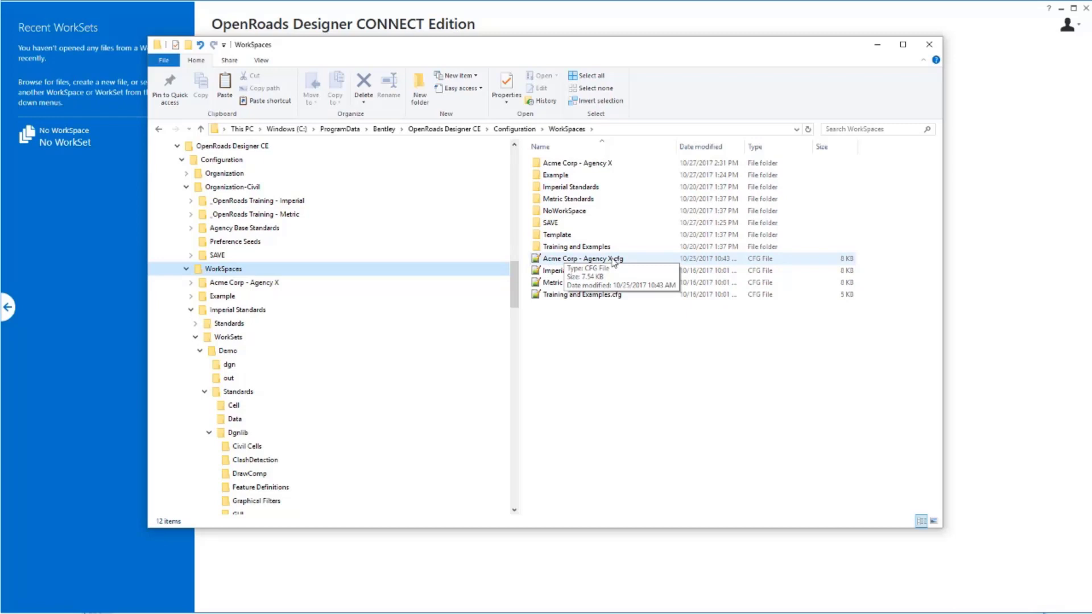
pyautogui.doubleClick(565, 165)
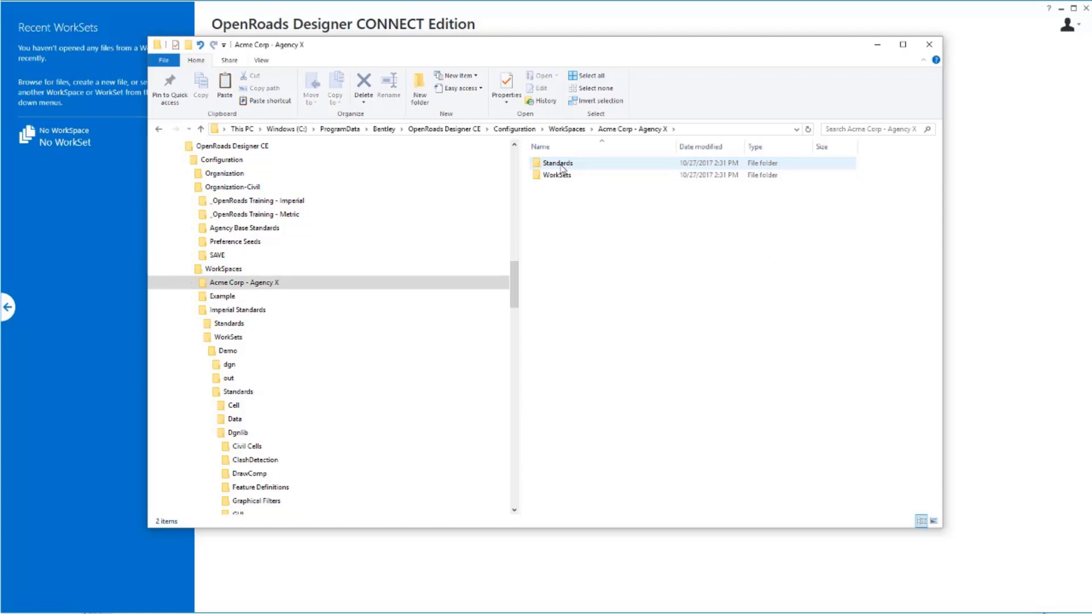
pyautogui.doubleClick(558, 164)
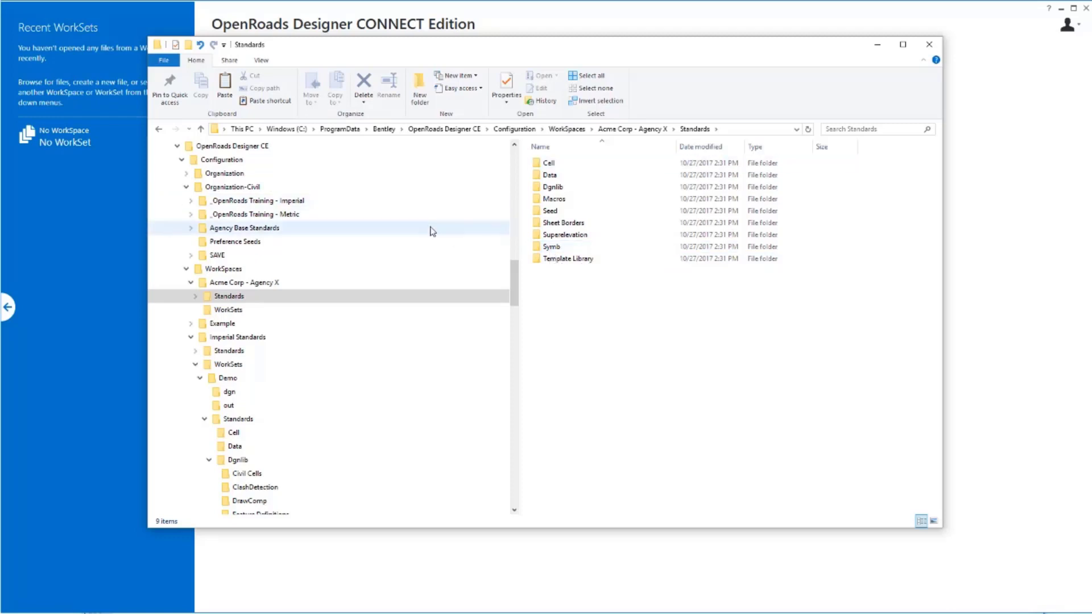
pyautogui.click(259, 272)
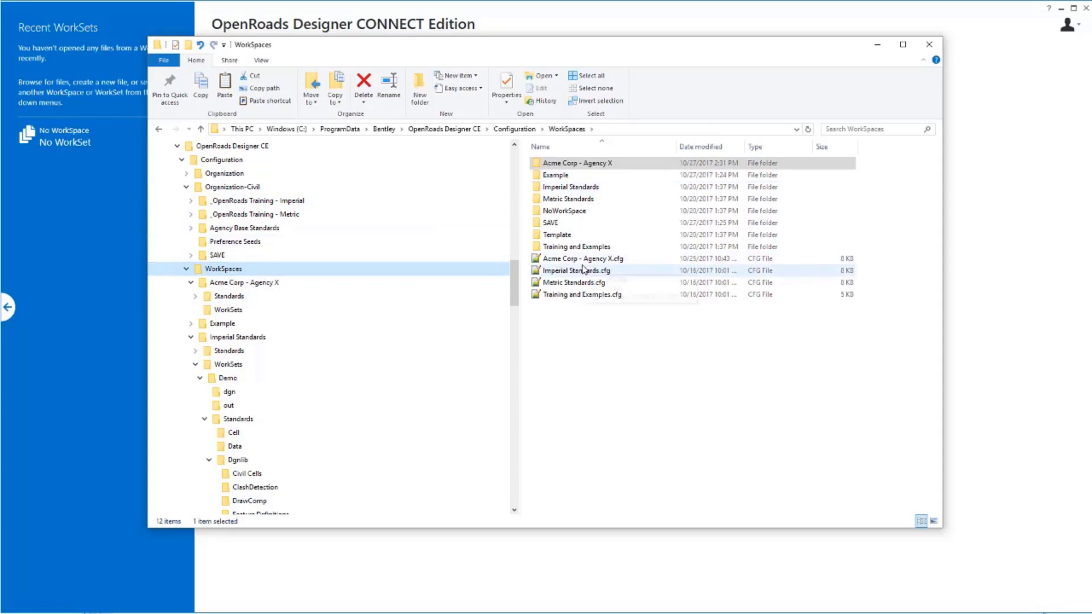
pyautogui.click(550, 260)
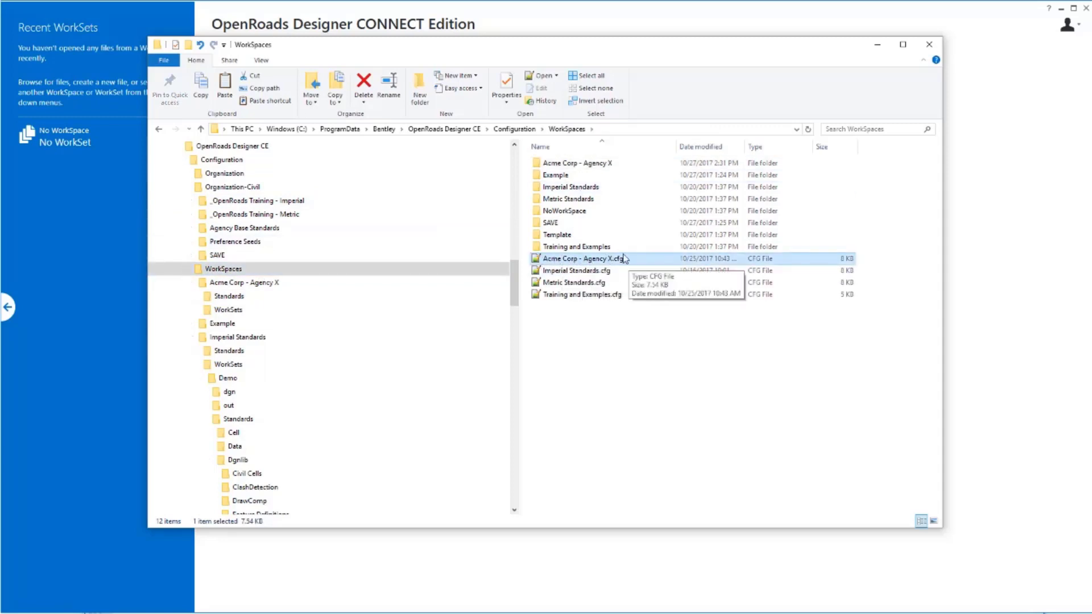
# Step: Open Acme Corp - Agency X.cfg in Notepad++ and select the CIVIL_ORGANIZATION_NAME placeholder on line 20
pyautogui.rightClick(594, 262)
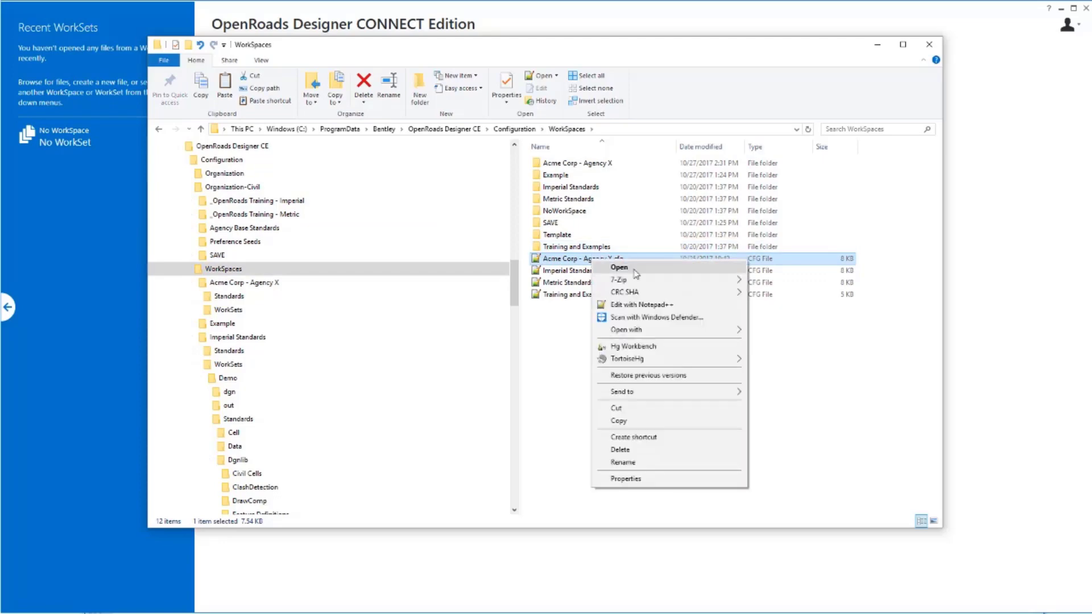
pyautogui.click(622, 307)
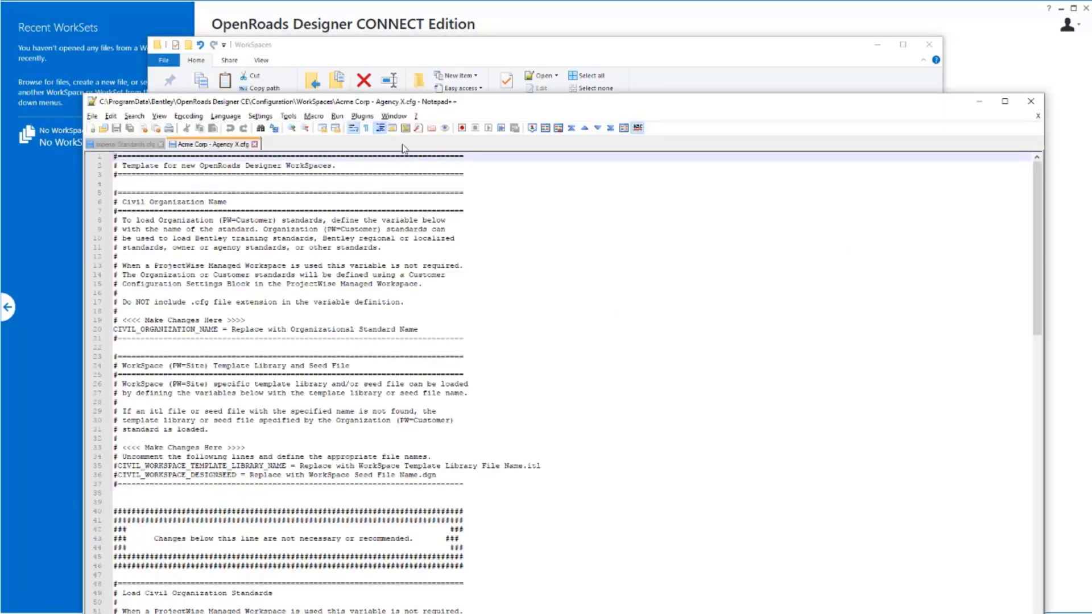
pyautogui.moveTo(389, 103); pyautogui.dragTo(390, 66)
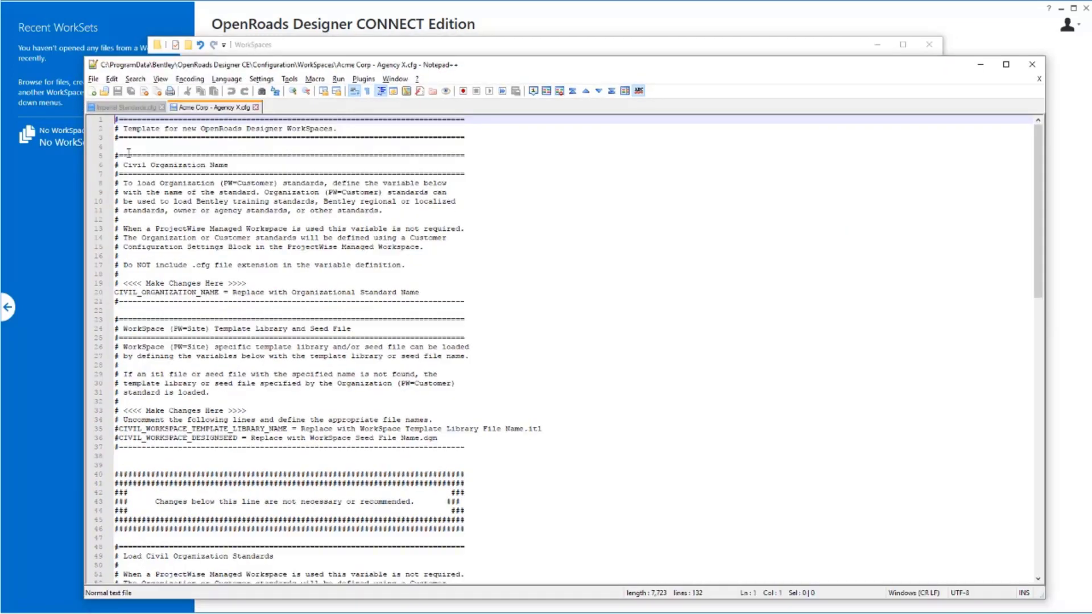
pyautogui.moveTo(111, 171); pyautogui.dragTo(195, 292)
pyautogui.click(188, 283)
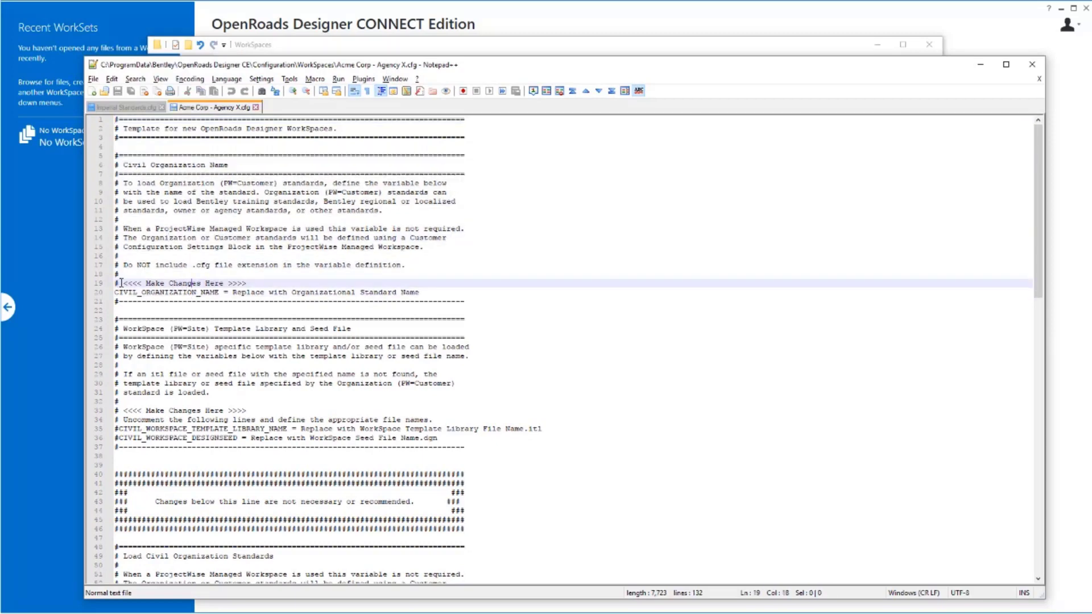
pyautogui.moveTo(121, 282); pyautogui.dragTo(249, 281)
pyautogui.click(258, 293)
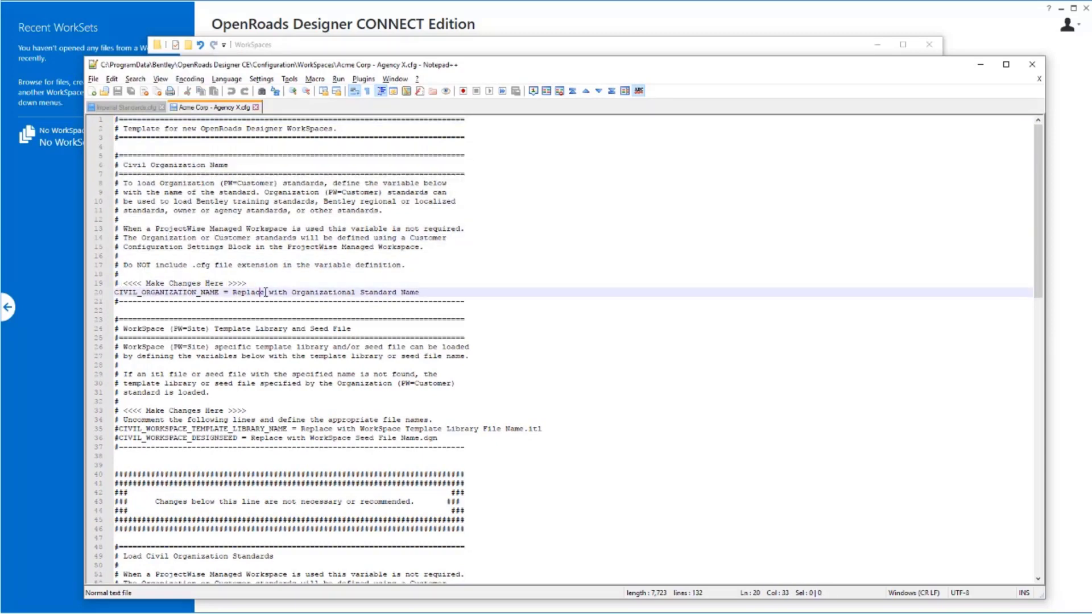
pyautogui.moveTo(119, 292); pyautogui.dragTo(273, 292)
pyautogui.click(391, 292)
pyautogui.moveTo(421, 292); pyautogui.dragTo(238, 292)
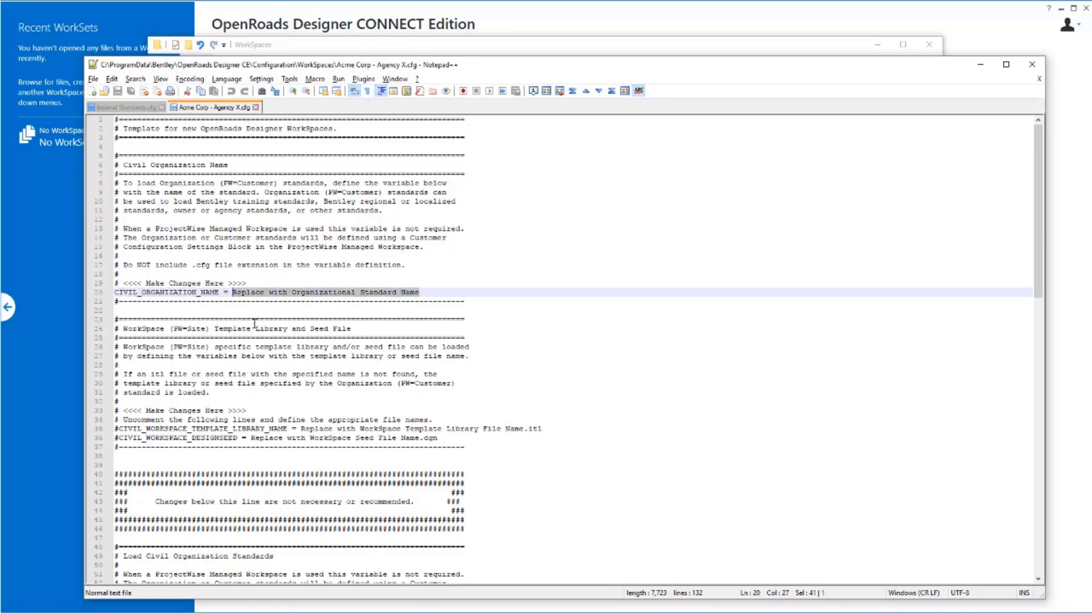
# Step: Replace the placeholder with 'Agency Base Standards' copied from the cfg file name, and save
pyautogui.click(344, 46)
pyautogui.click(239, 186)
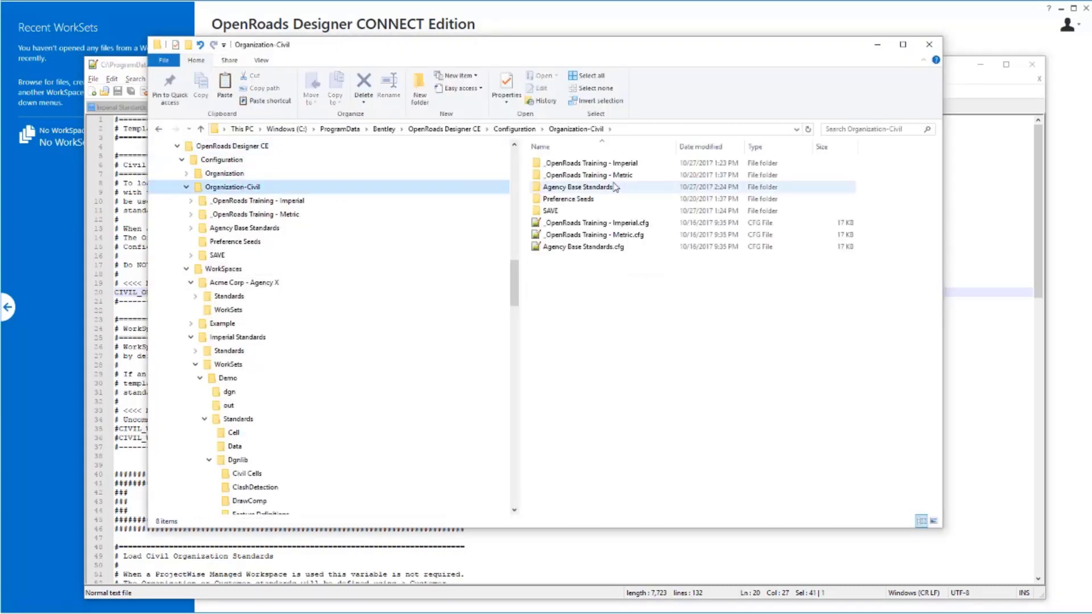
pyautogui.click(578, 250)
pyautogui.click(588, 250)
pyautogui.hotkey('ctrl', 'c')
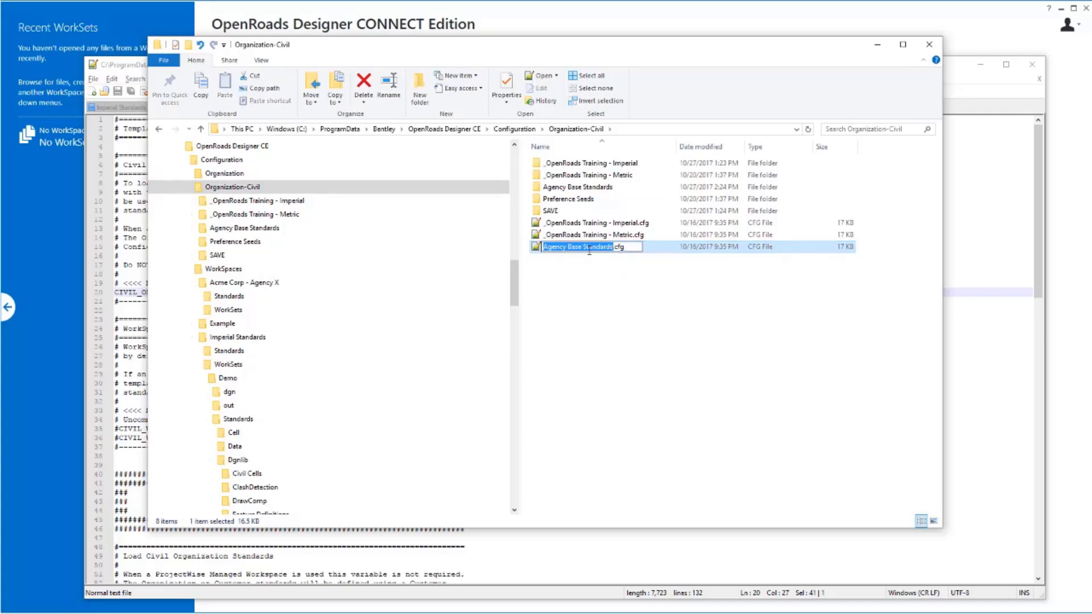
pyautogui.click(600, 293)
pyautogui.hotkey('alt', 'Tab')
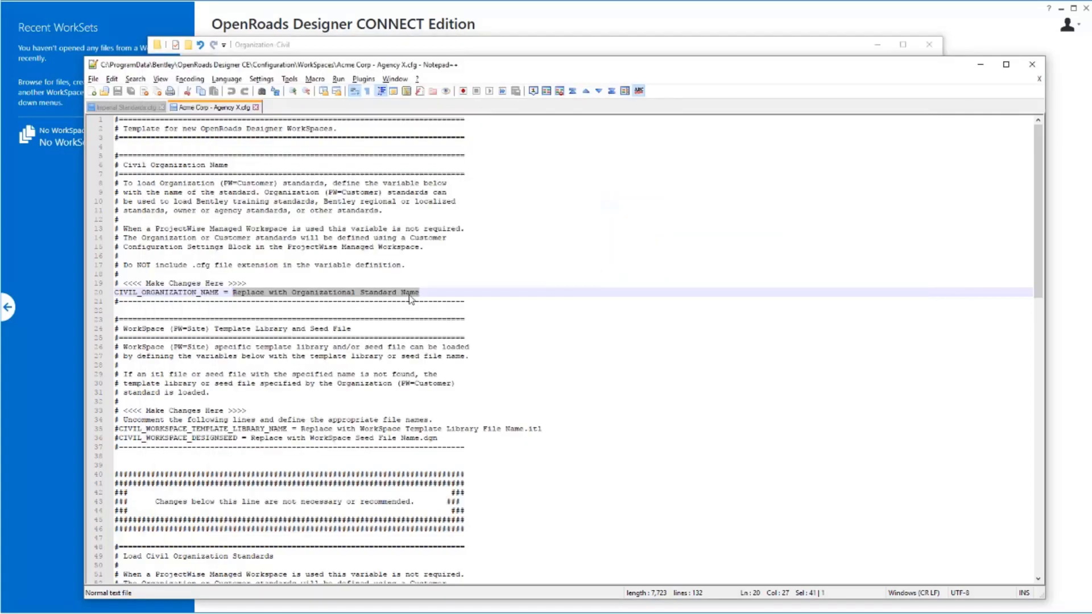
pyautogui.hotkey('ctrl', 'v')
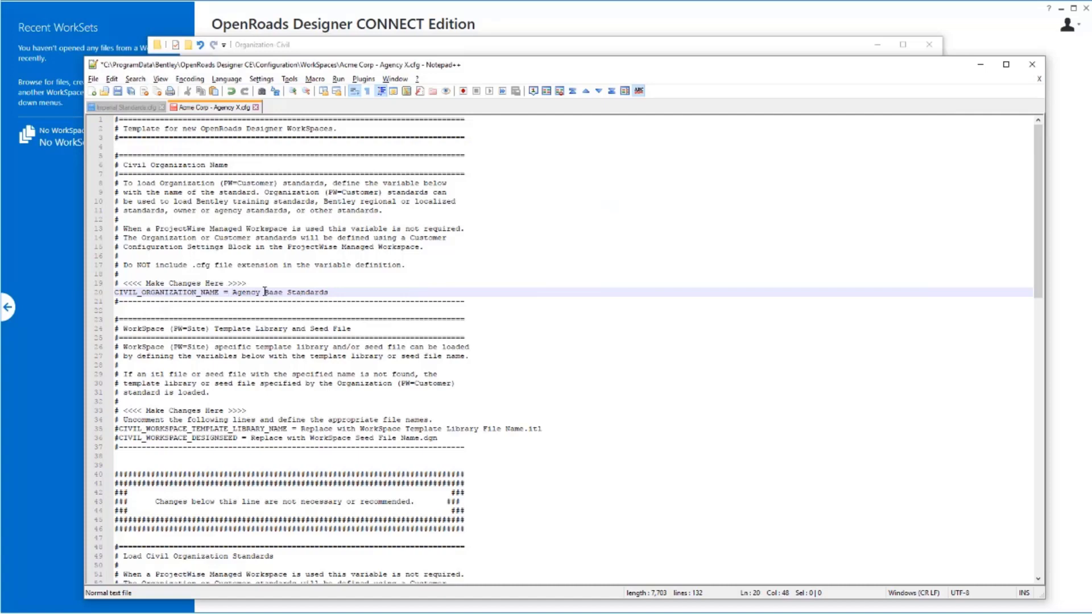
pyautogui.click(270, 274)
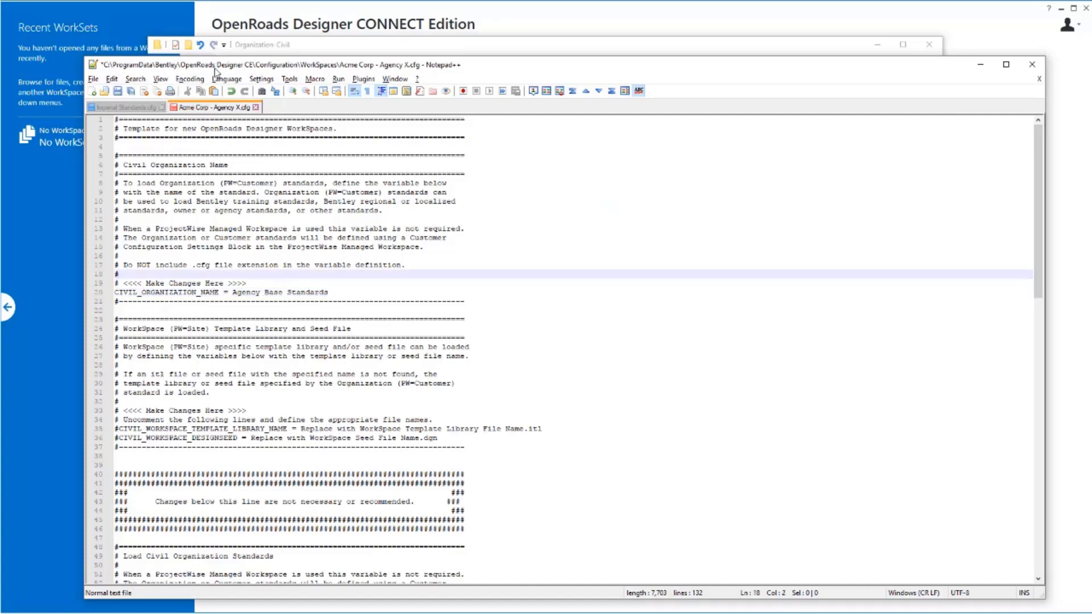
pyautogui.rightClick(222, 112)
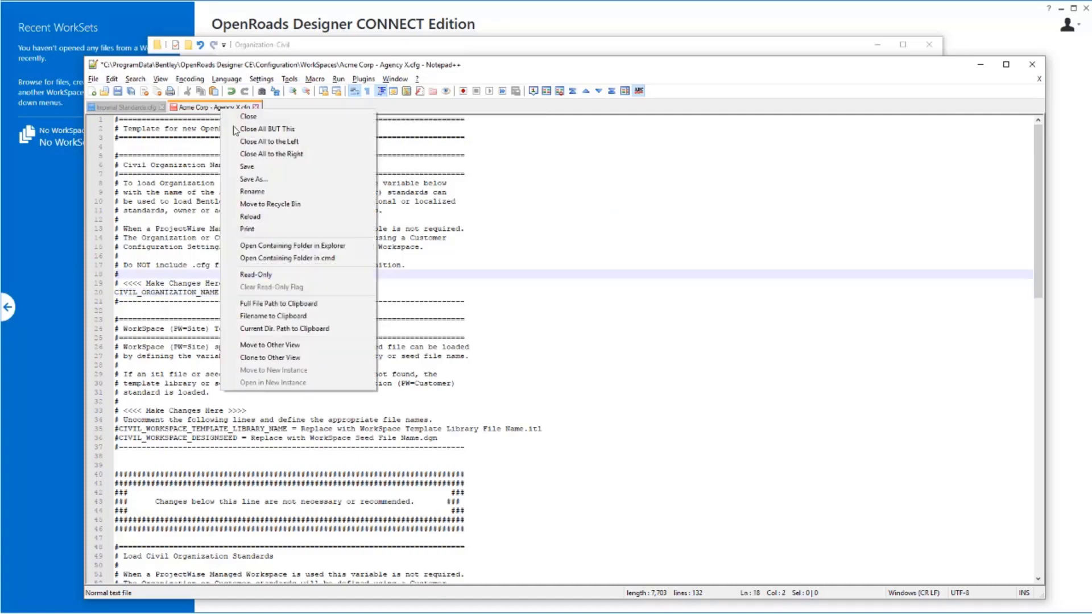
pyautogui.click(252, 167)
pyautogui.click(745, 27)
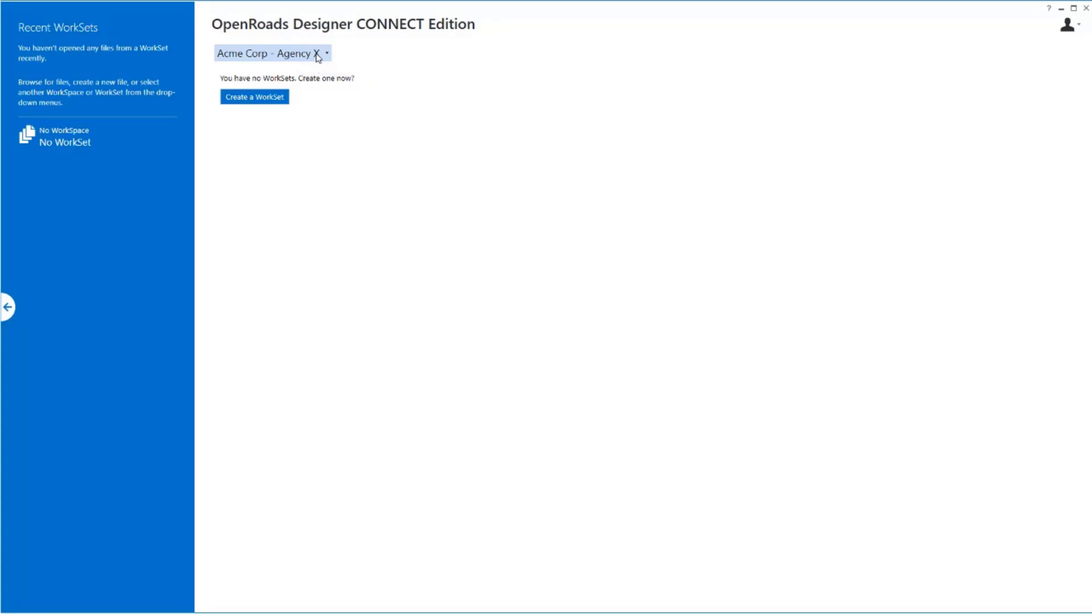
# Step: Recheck the Acme Corp - Agency X Standards folder, with its nine subfolders, in File Explorer
pyautogui.hotkey('alt', 'Tab')
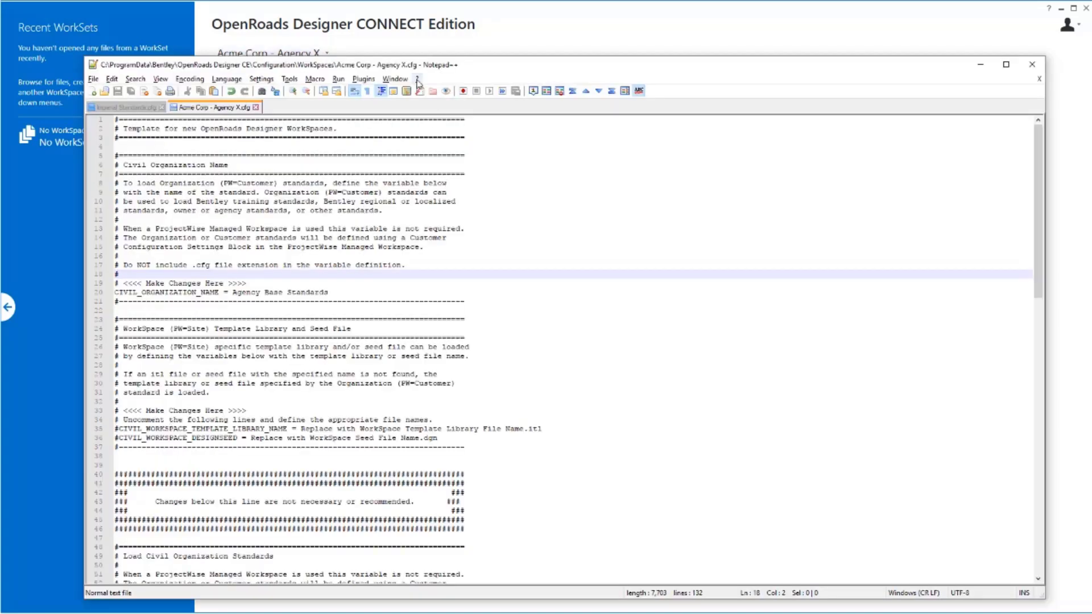
pyautogui.hotkey('alt', 'Tab')
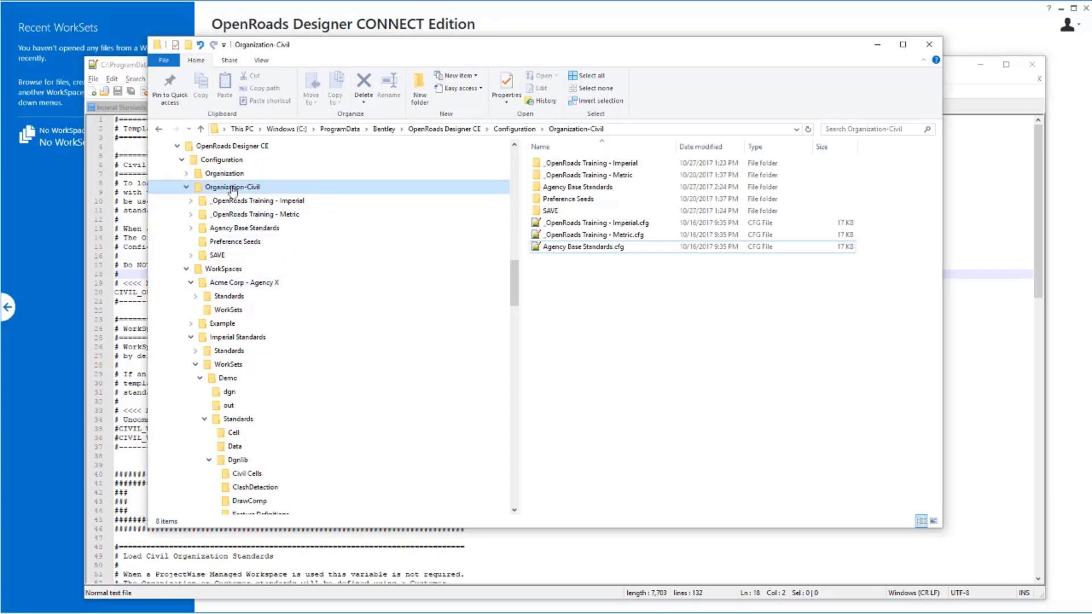
pyautogui.click(225, 285)
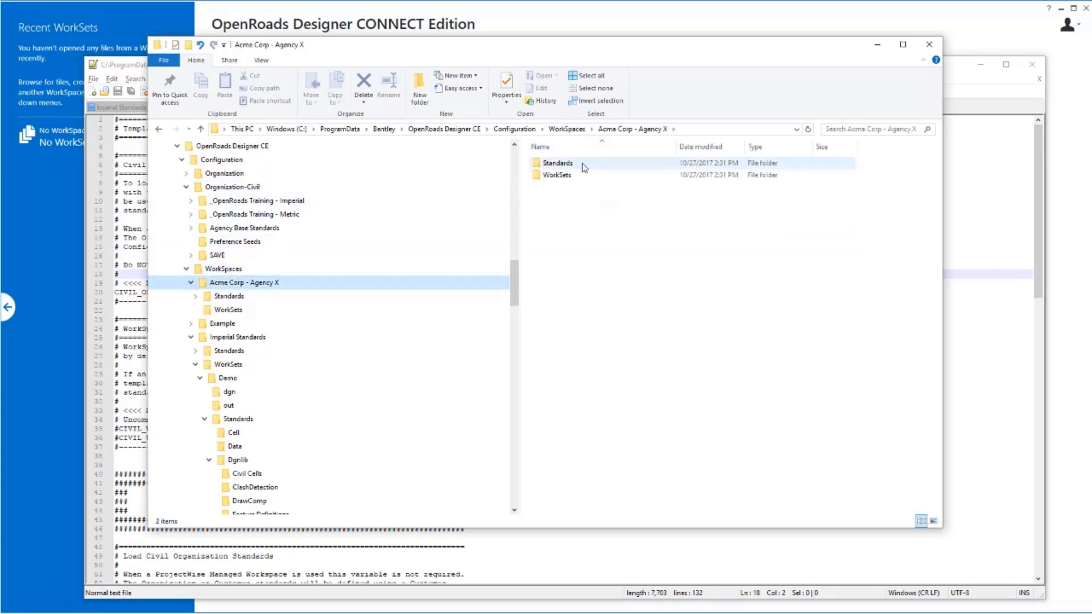
pyautogui.doubleClick(555, 164)
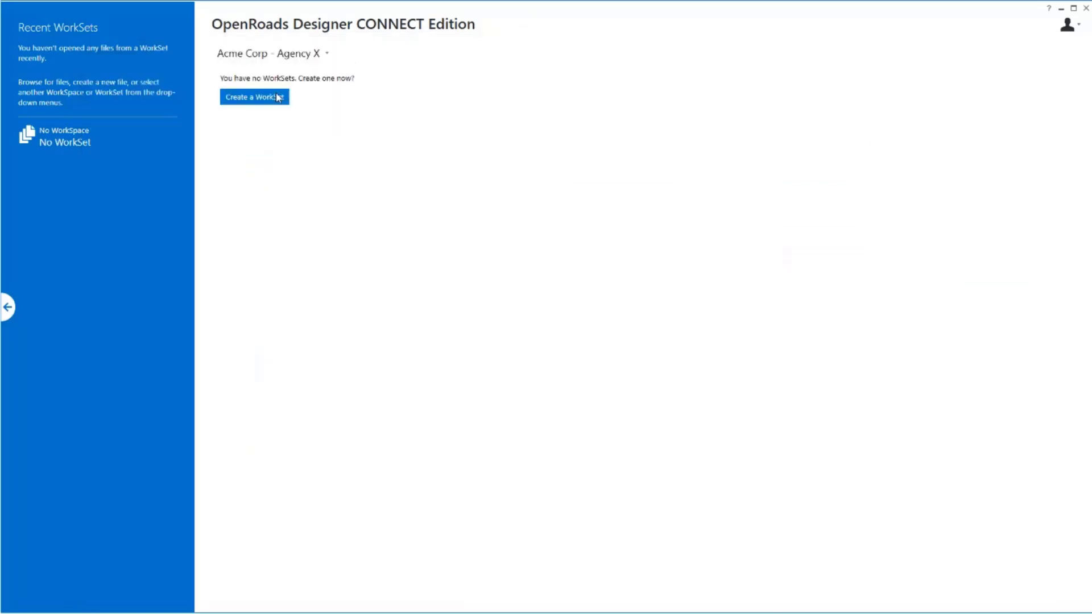
# Step: Create the Project 1 and Project 2 WorkSets
pyautogui.click(255, 97)
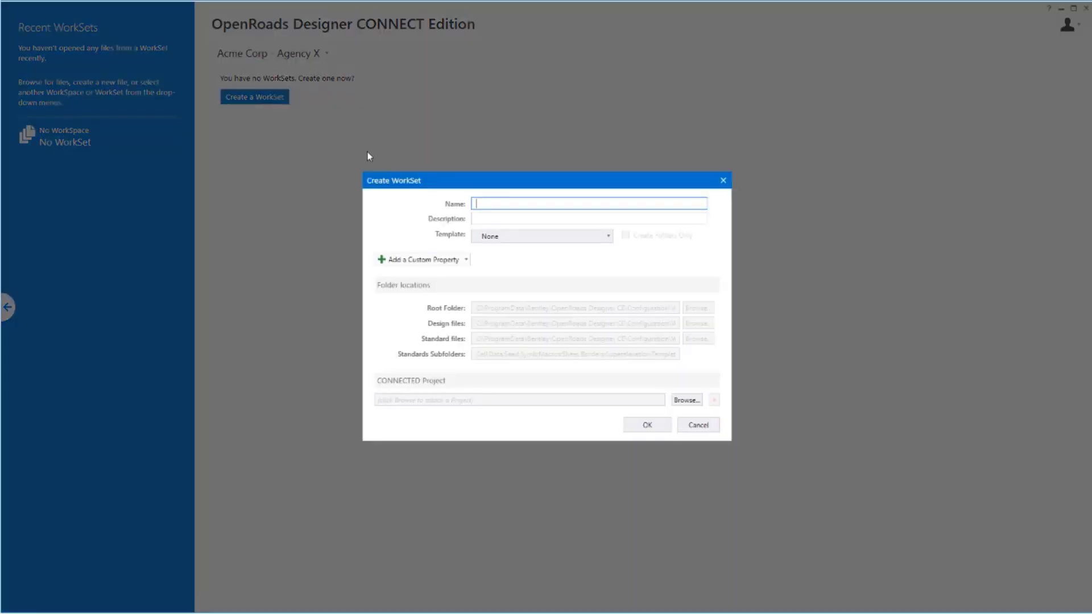
pyautogui.write('Project 1')
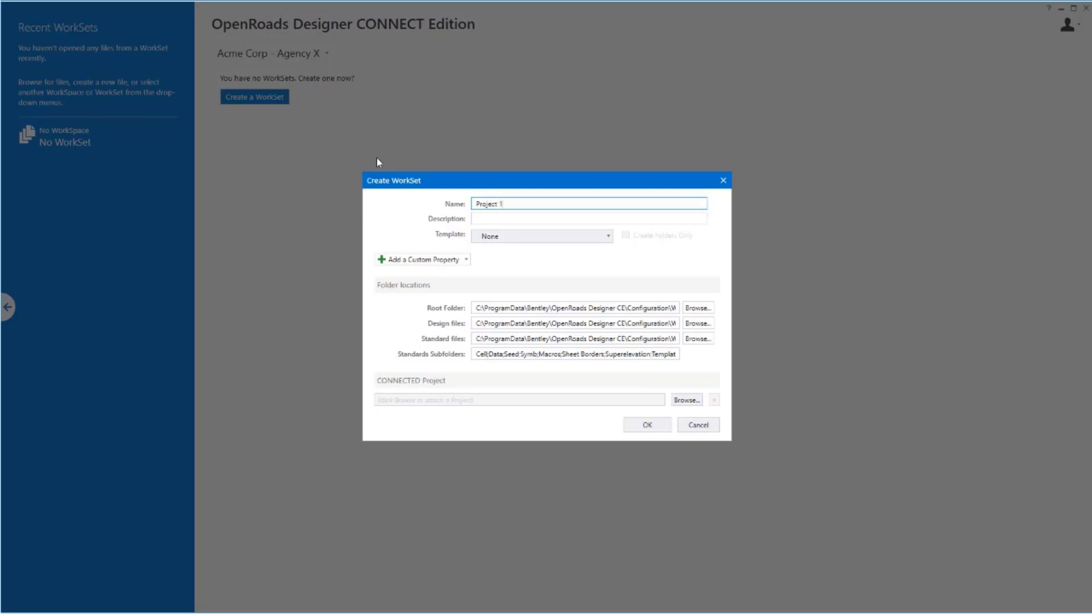
pyautogui.press('Return')
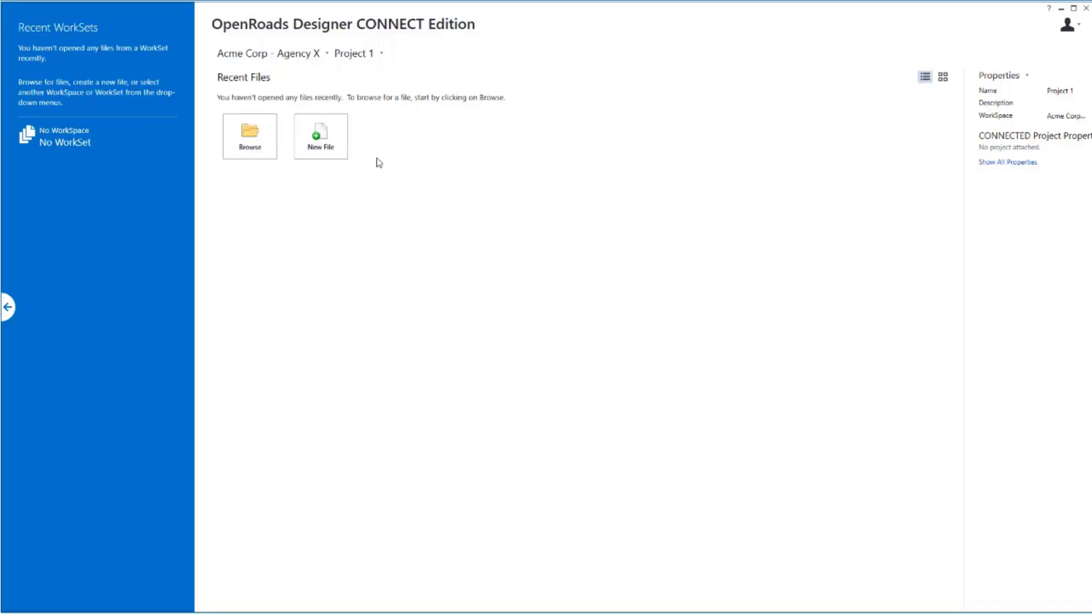
pyautogui.click(379, 54)
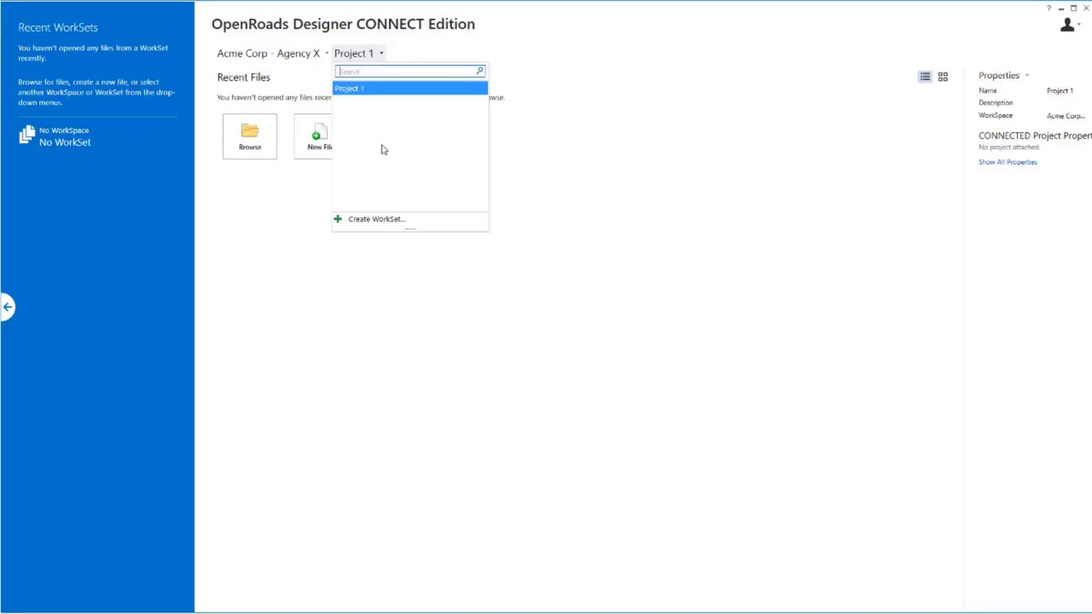
pyautogui.click(370, 219)
pyautogui.write('Proje')
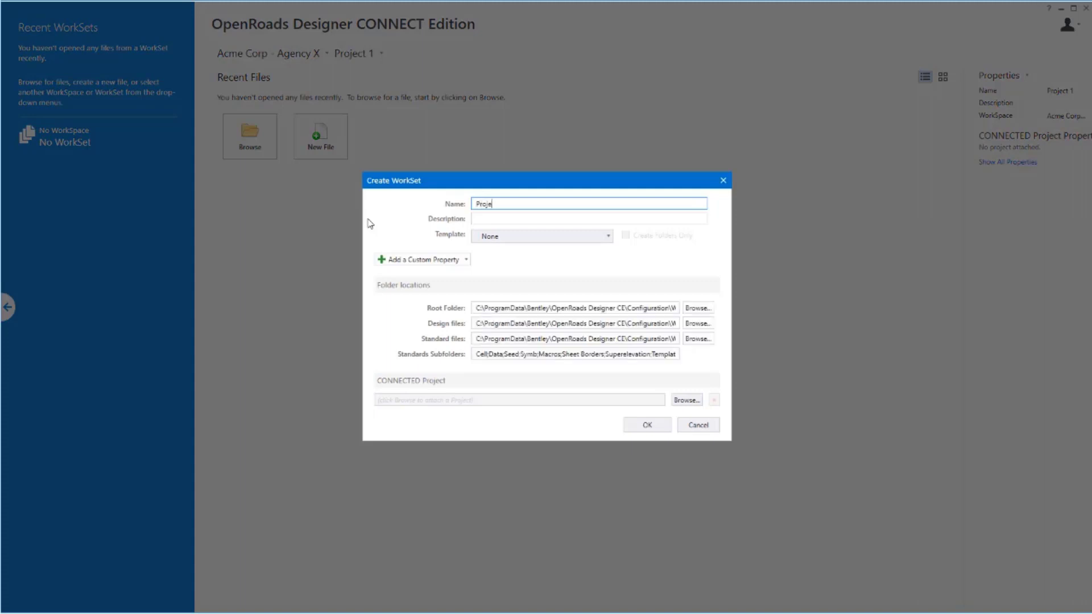
pyautogui.write('ct 2')
pyautogui.press('Return')
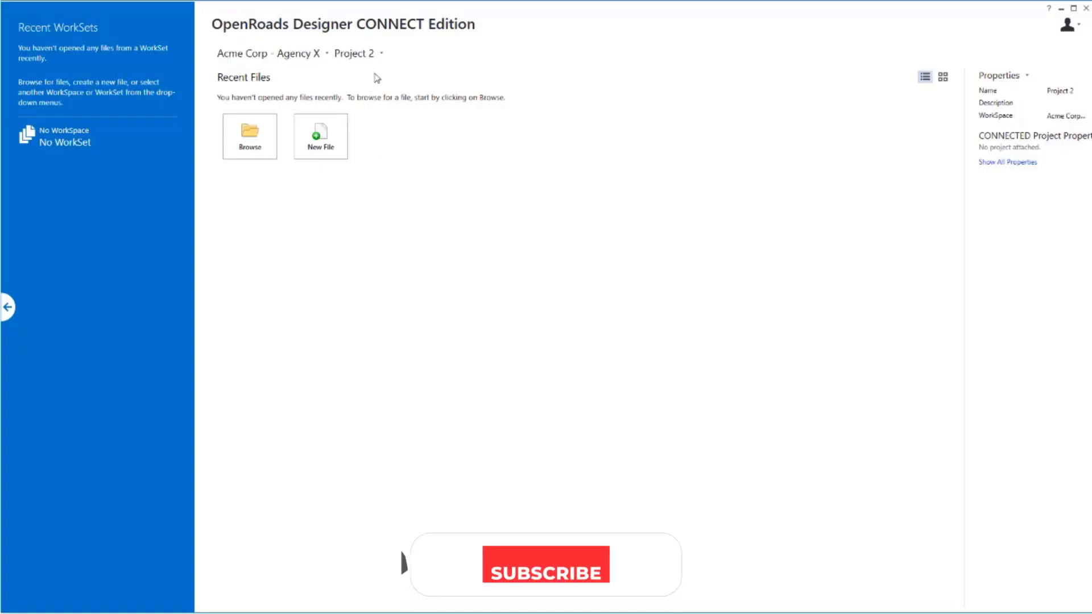
# Step: Create the Project 3 and Project 4 WorkSets and verify all four are listed
pyautogui.click(382, 54)
pyautogui.click(358, 219)
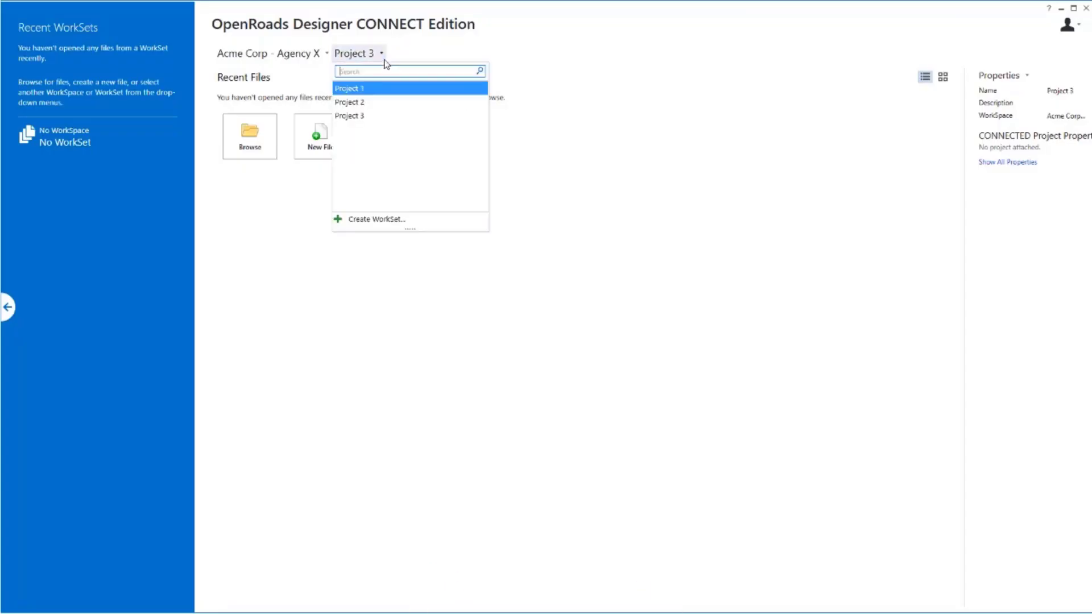
pyautogui.click(378, 220)
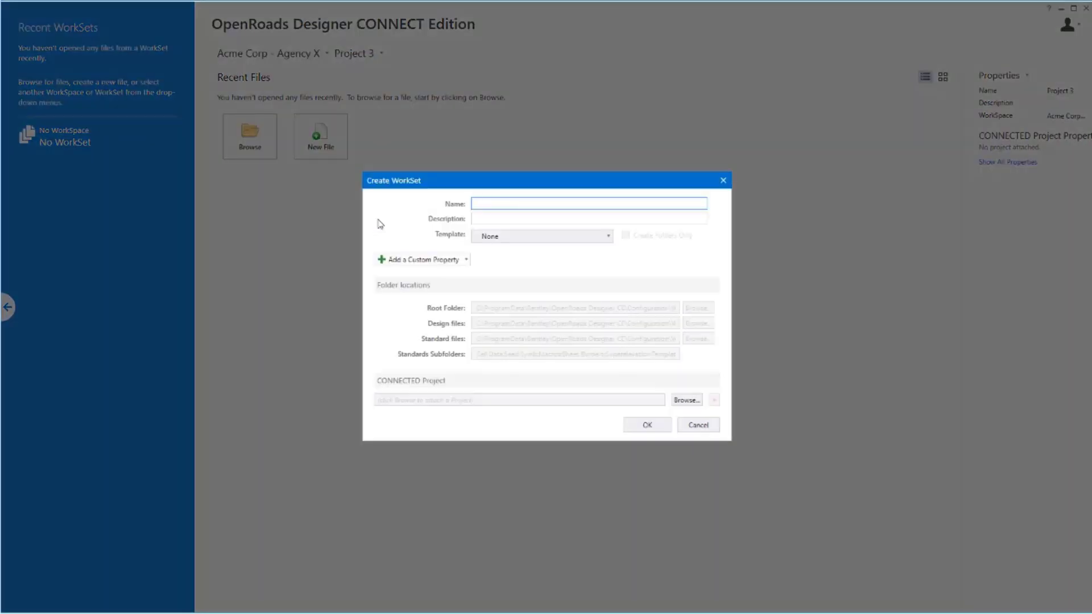
pyautogui.write('Project 4')
pyautogui.press('Return')
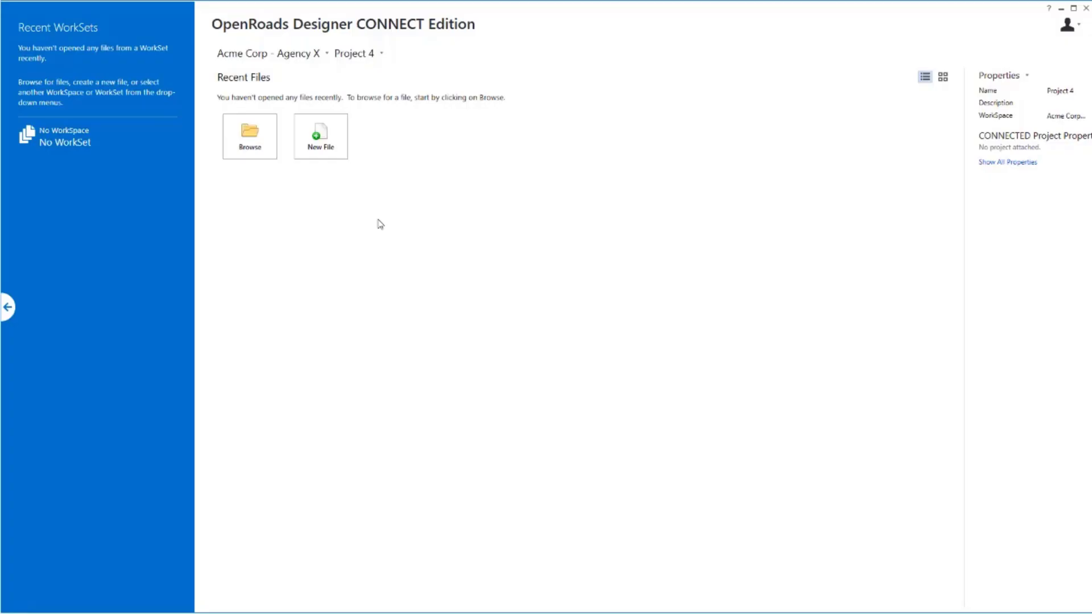
pyautogui.click(381, 54)
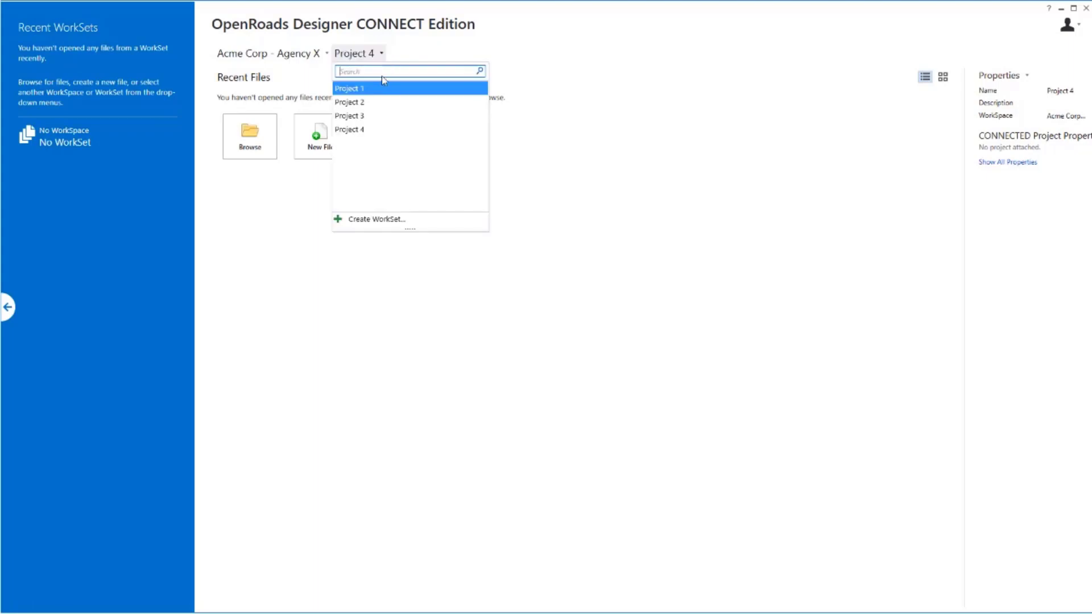
pyautogui.press('Escape')
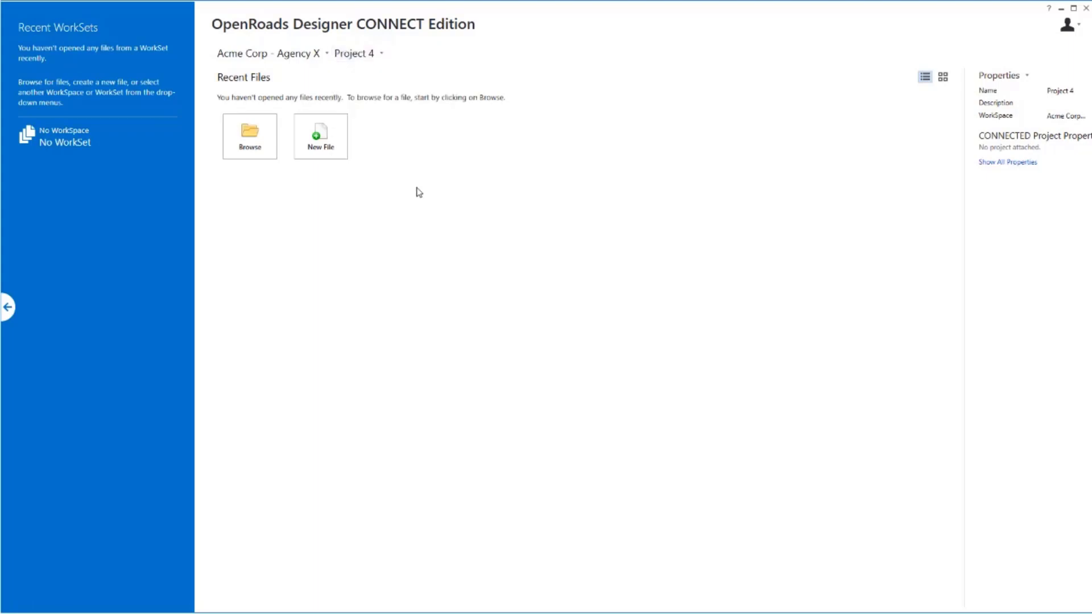
pyautogui.hotkey('alt', 'Tab')
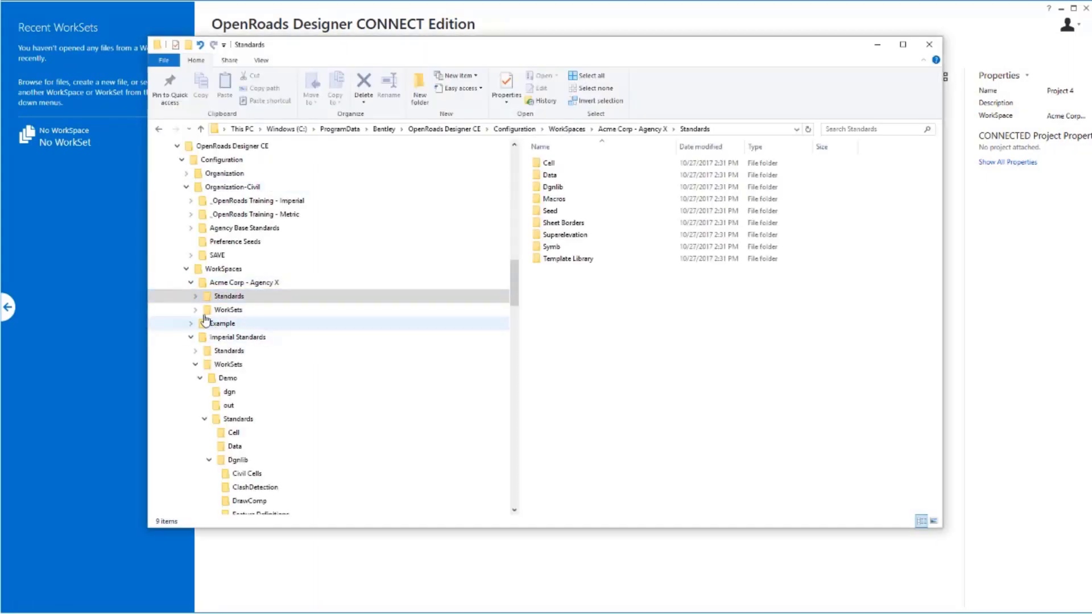
# Step: Open Project 1's Standards folder and review its nine subfolders, Cell through Template Library
pyautogui.click(195, 309)
pyautogui.click(219, 310)
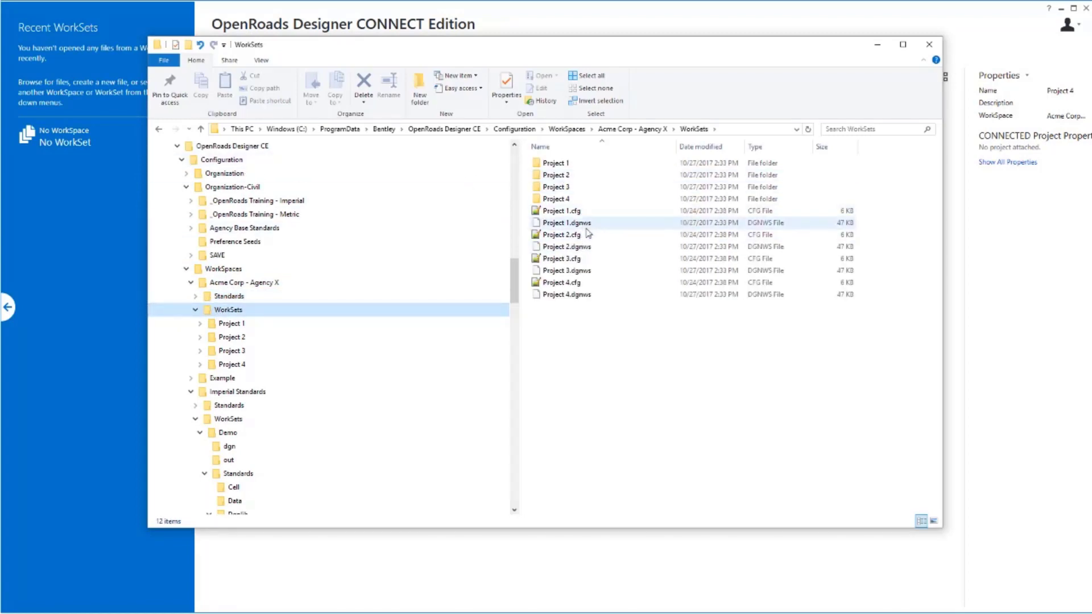
pyautogui.doubleClick(556, 164)
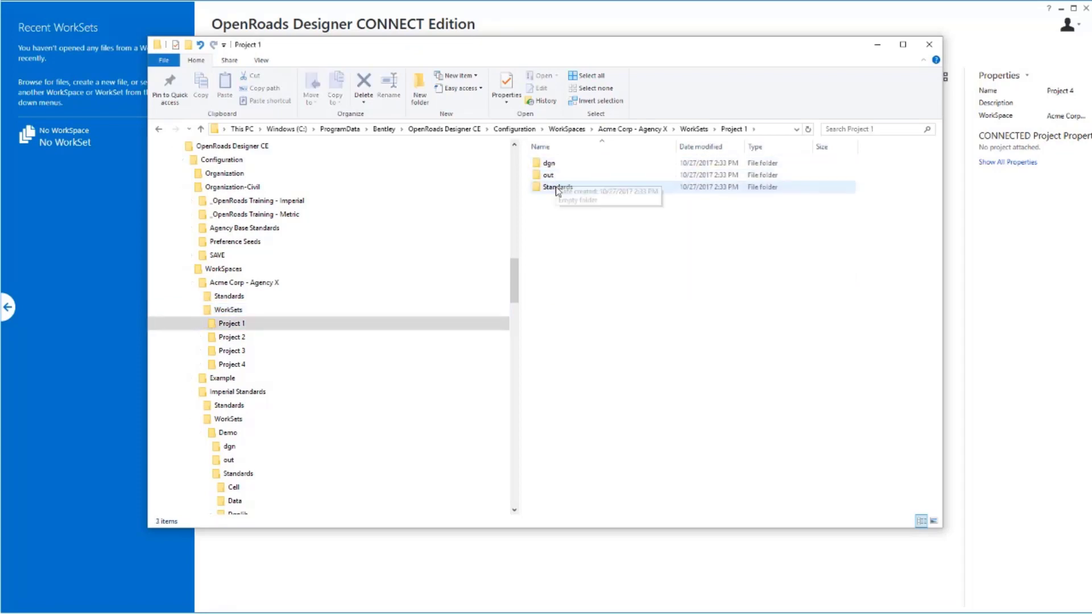
pyautogui.doubleClick(556, 187)
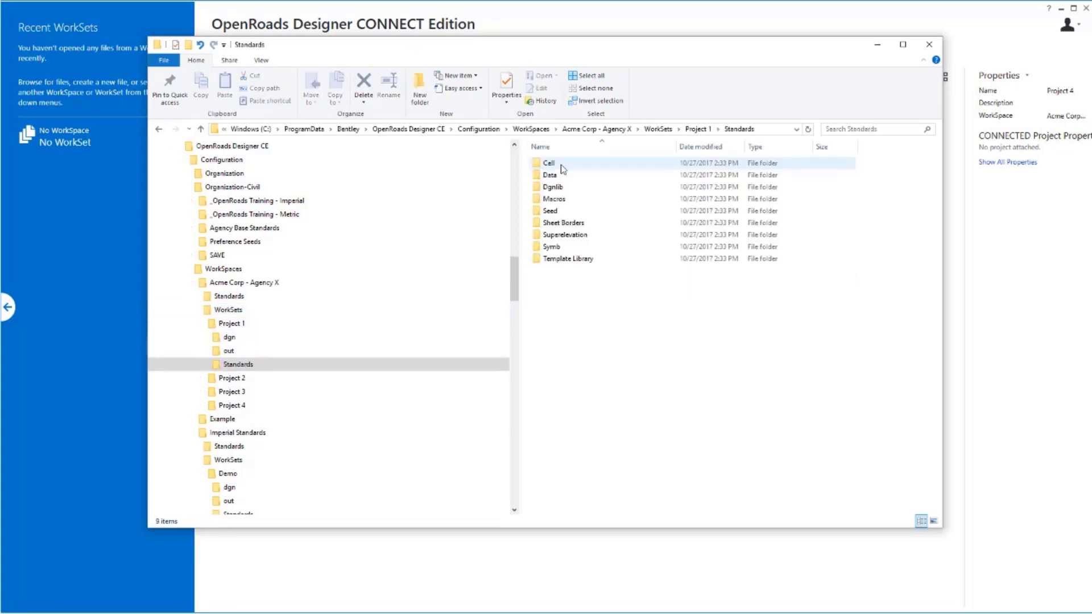
pyautogui.click(550, 211)
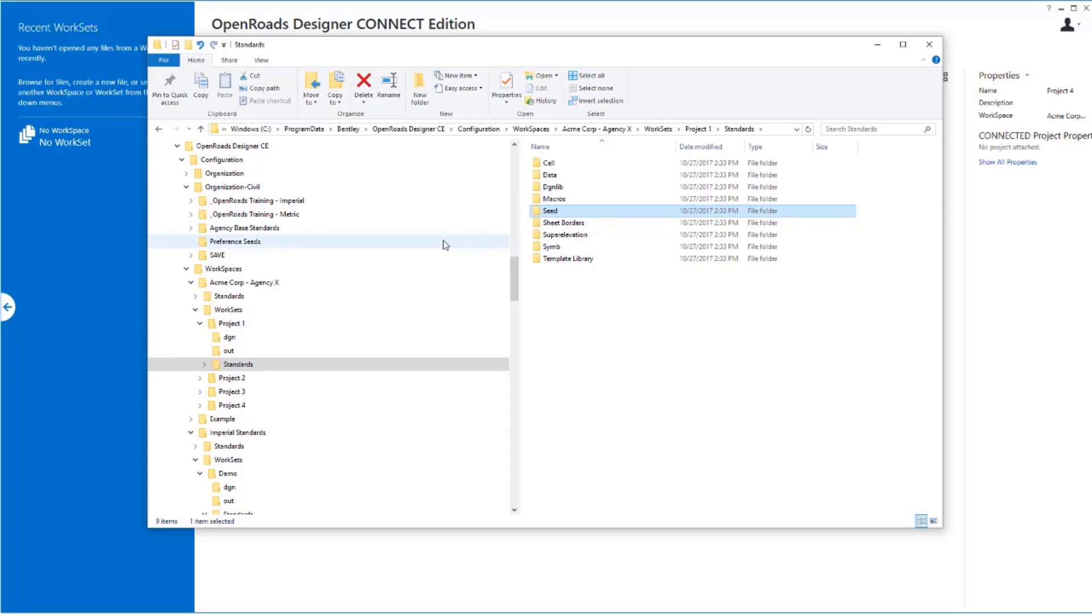
# Step: Browse the Organization-Civil and Organization folders, then open WorkSpaces holding Acme Corp - Agency X.cfg
pyautogui.click(235, 188)
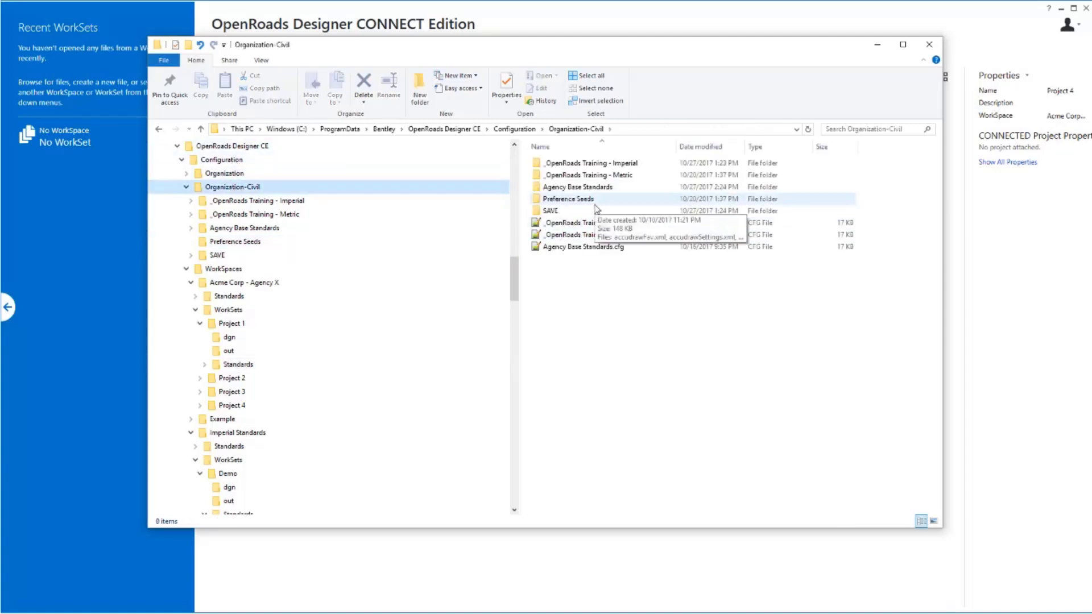
pyautogui.click(214, 178)
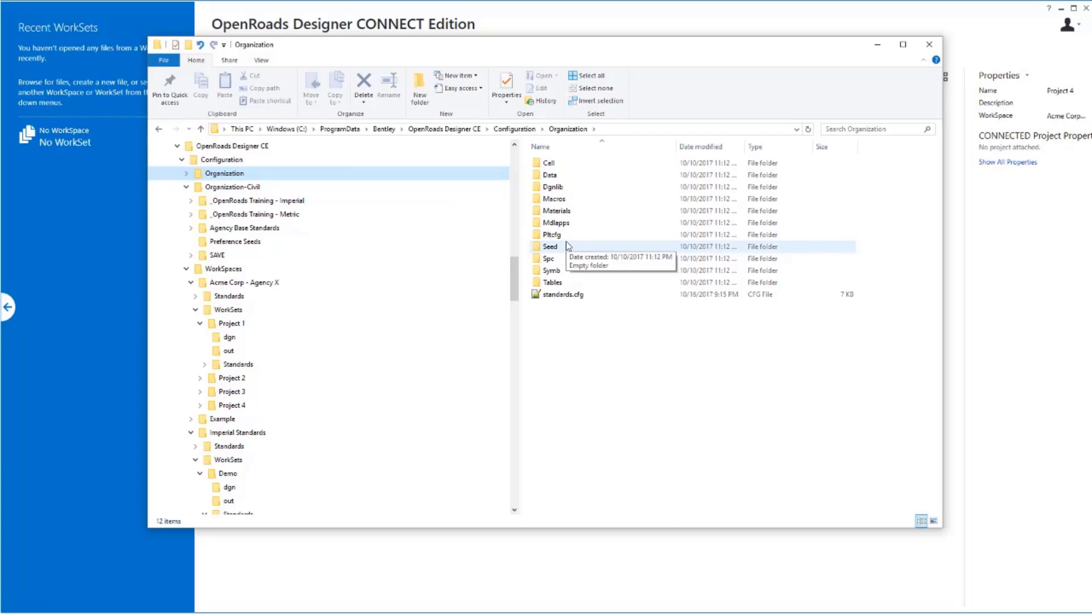
pyautogui.moveTo(563, 333); pyautogui.dragTo(548, 161)
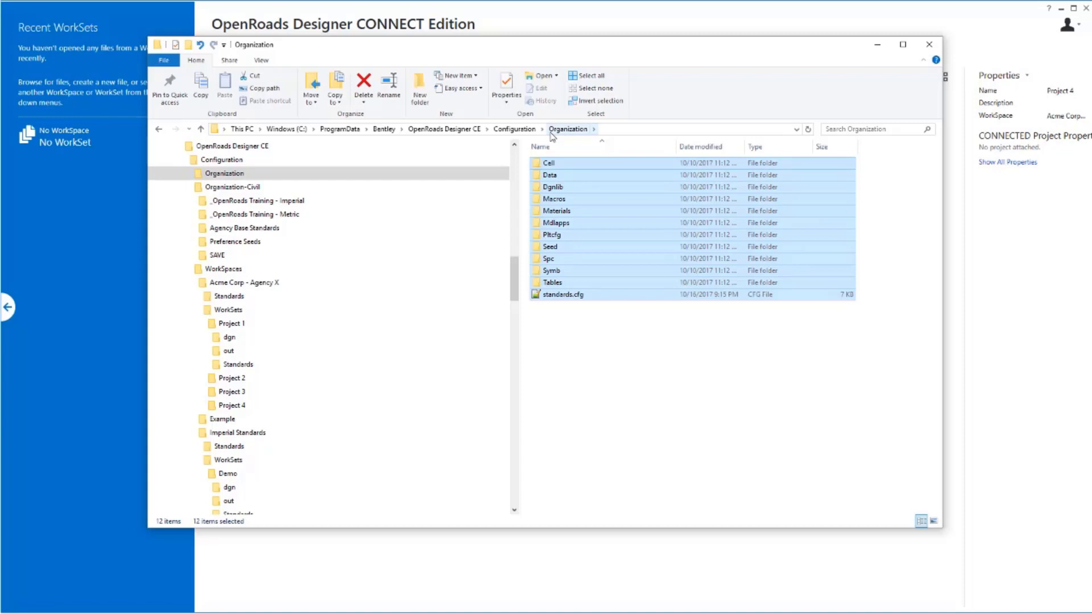
pyautogui.click(202, 190)
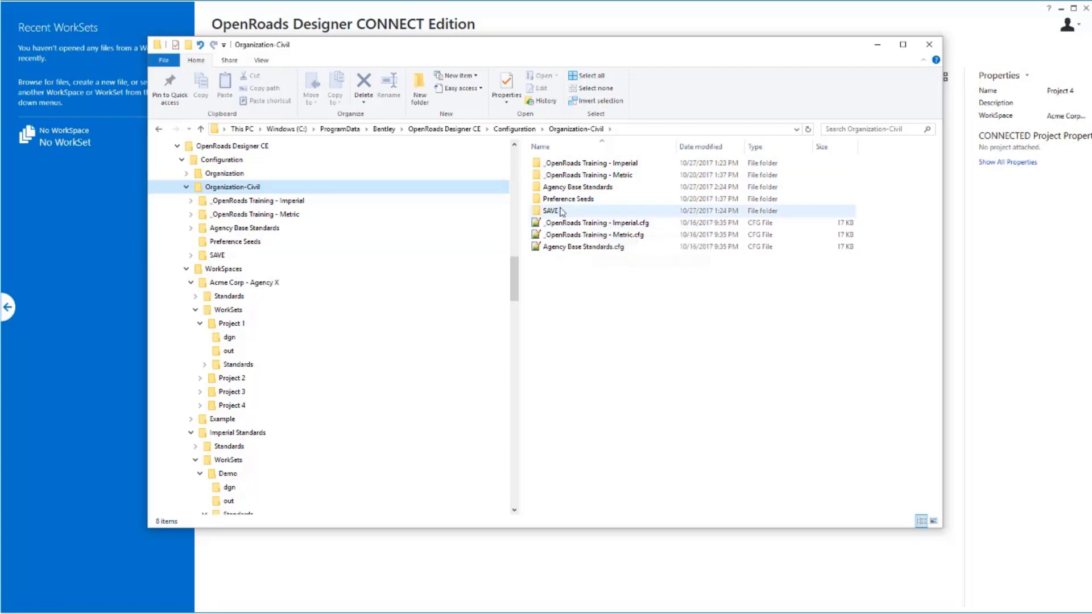
pyautogui.click(564, 163)
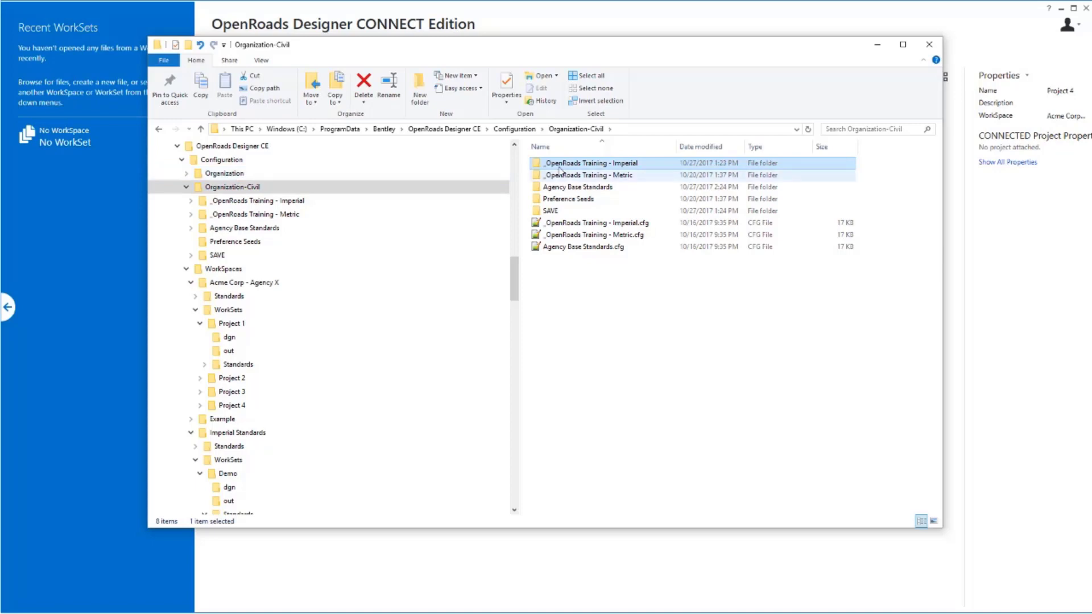
pyautogui.click(564, 201)
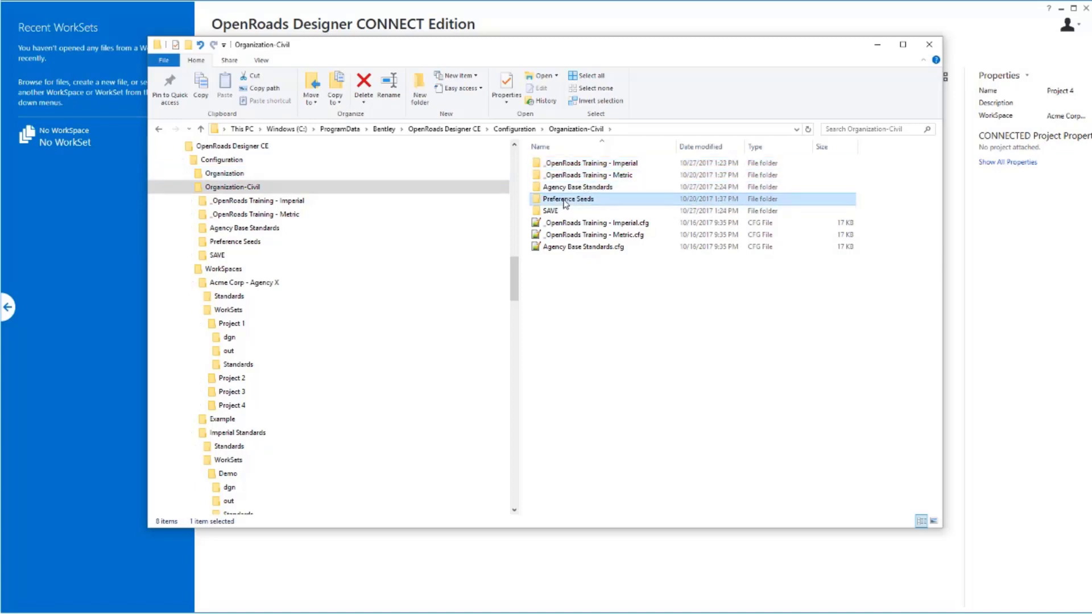
pyautogui.click(219, 269)
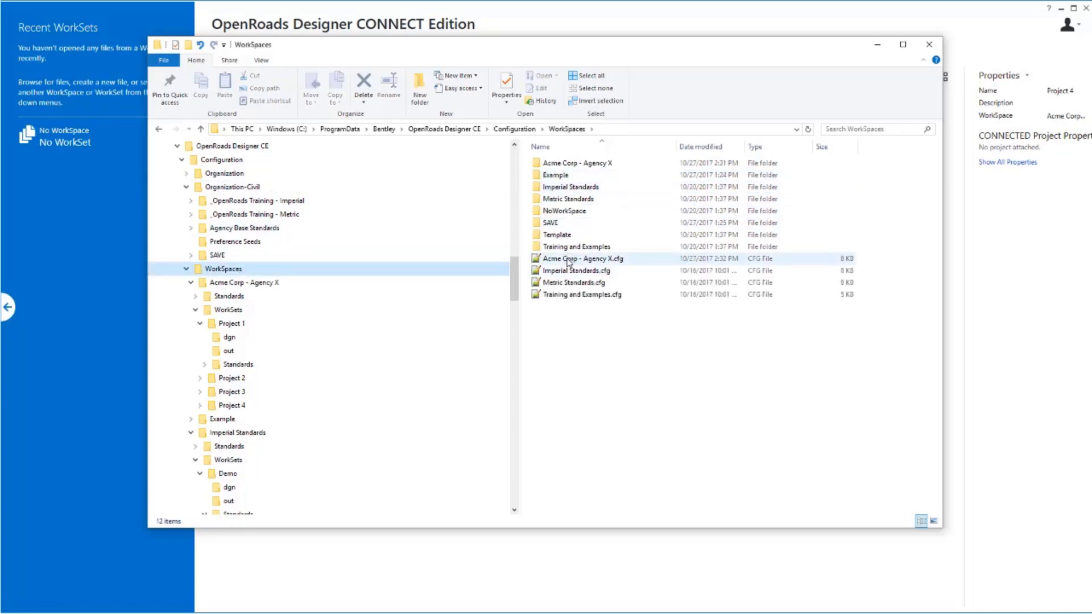
pyautogui.rightClick(569, 261)
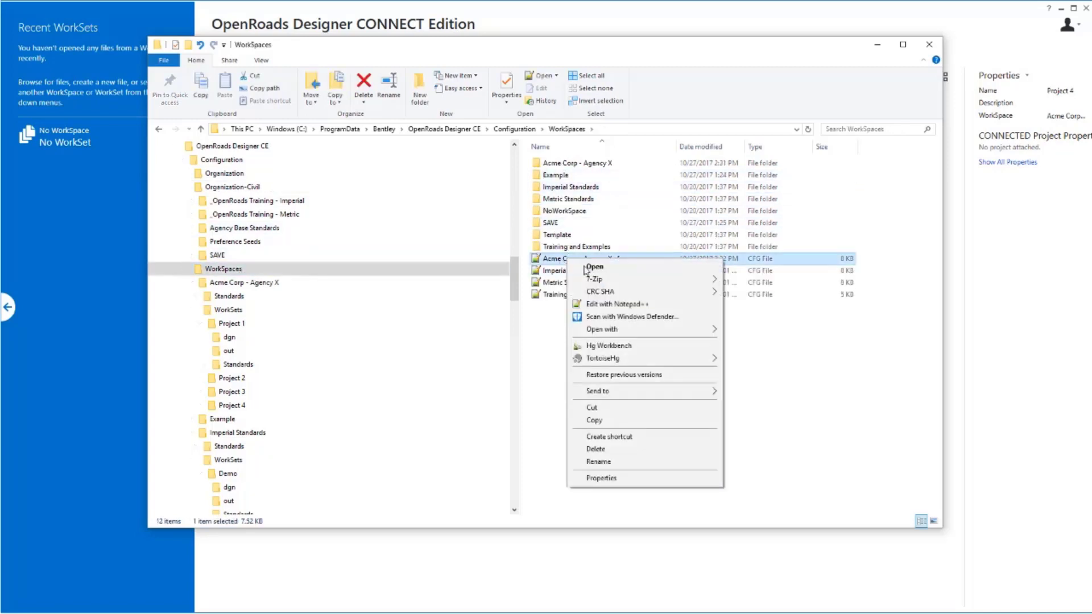
pyautogui.click(598, 303)
pyautogui.moveTo(335, 292); pyautogui.dragTo(98, 294)
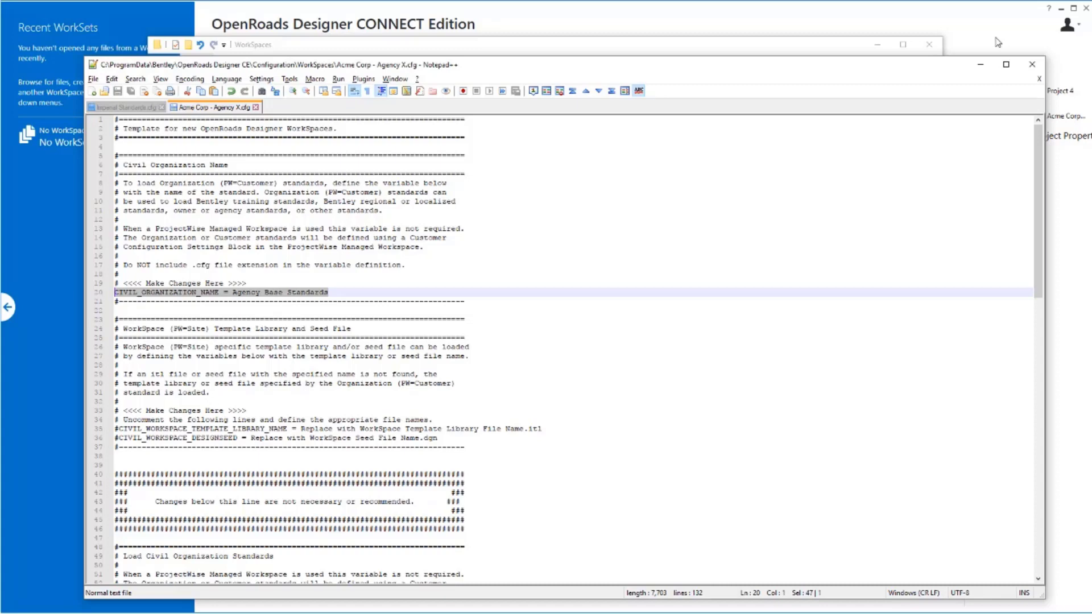
pyautogui.click(1032, 64)
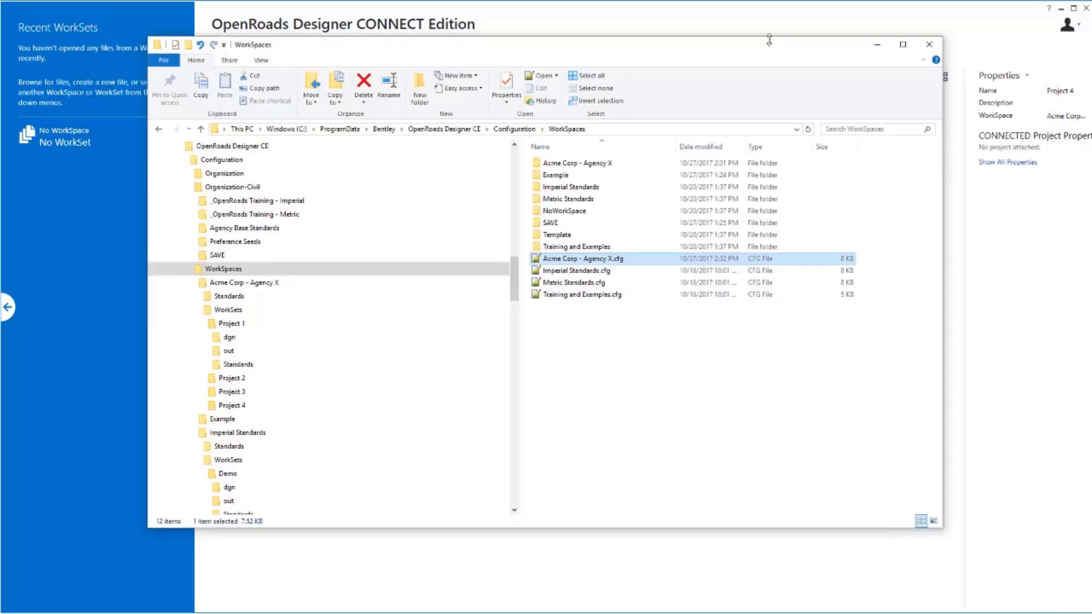